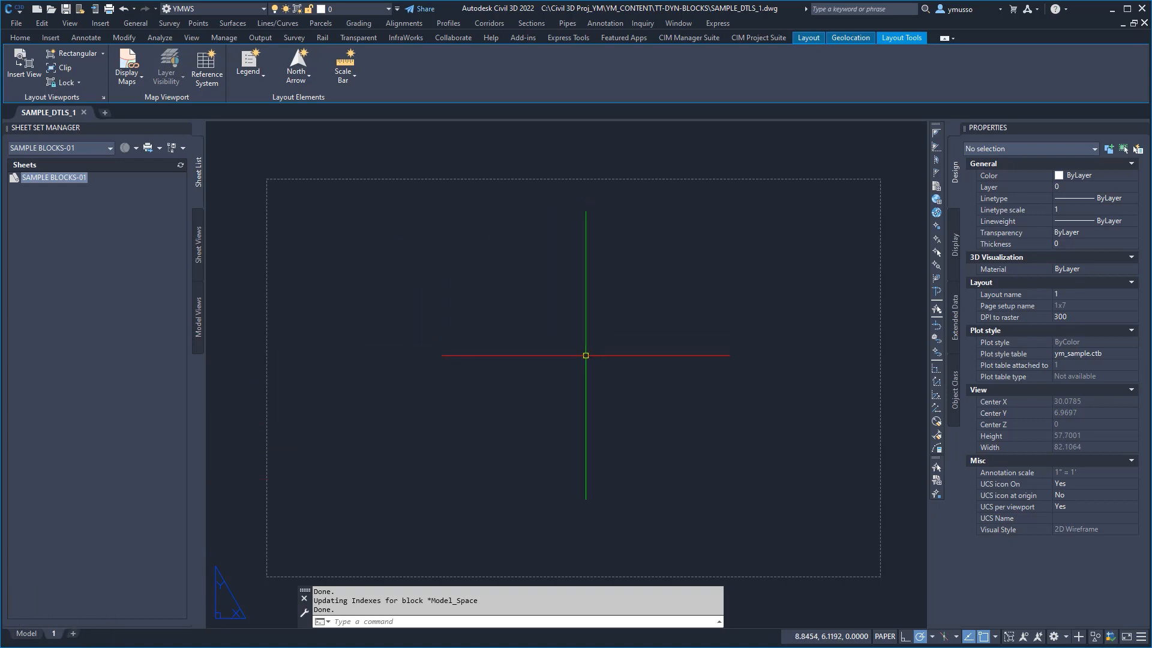
# Step: Insert the TTL-BDR-1X7-BTM title border block at 0,0,0 with its default attribute values, then close the block palette
pyautogui.write('i')
pyautogui.press('Return')
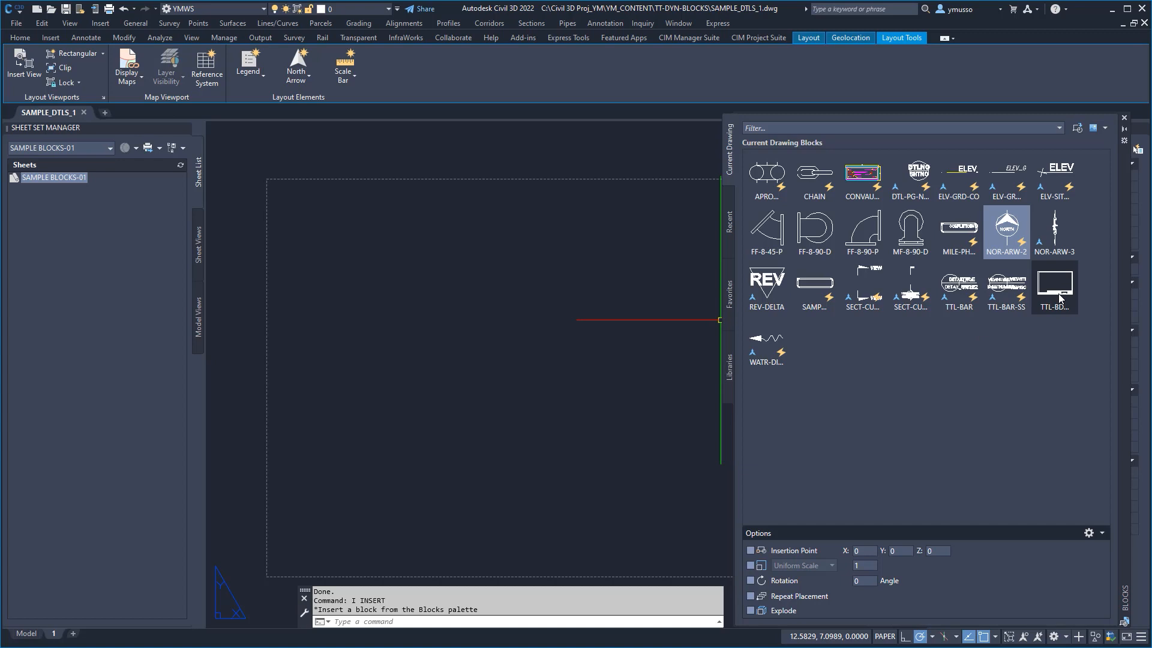
pyautogui.click(751, 550)
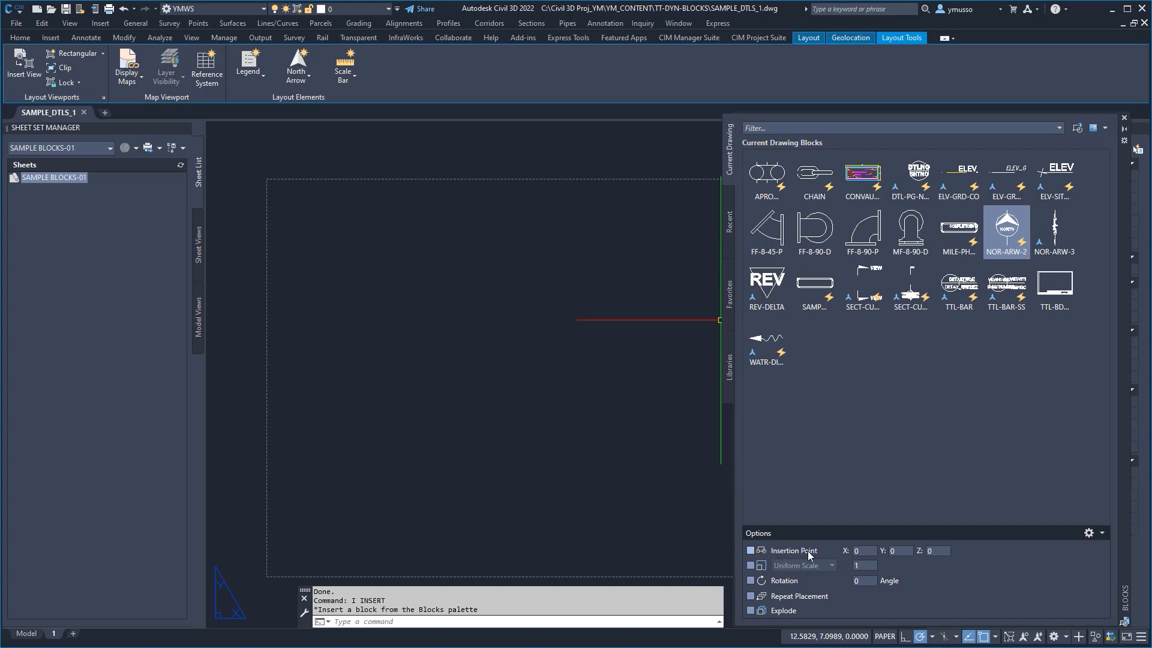
pyautogui.click(1063, 304)
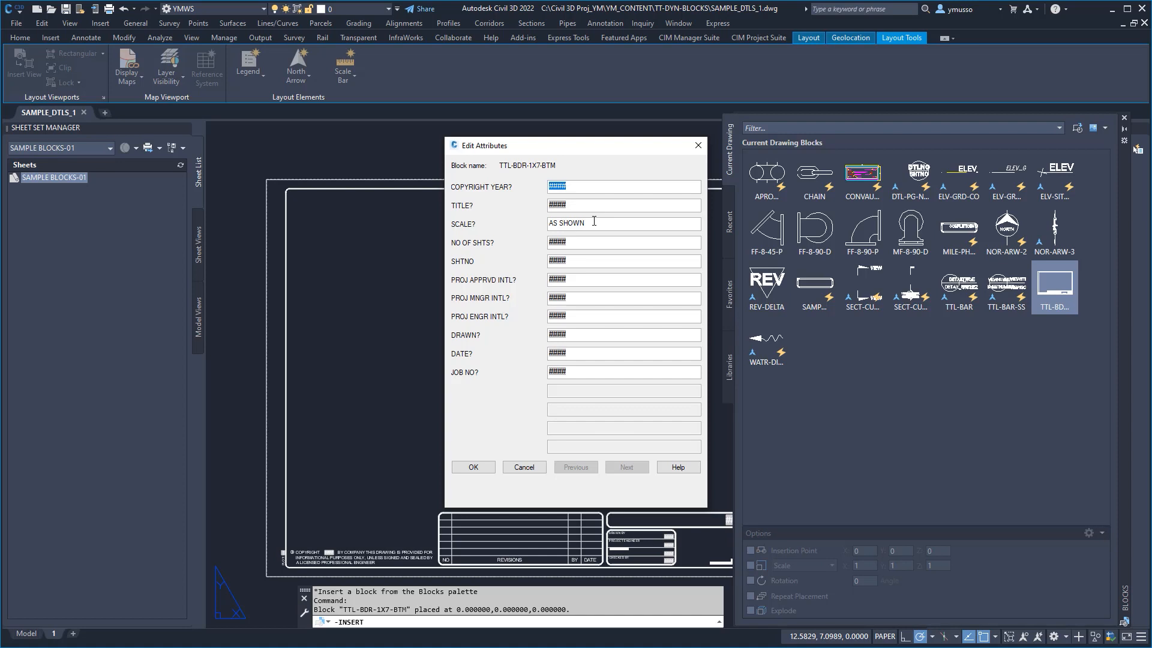
pyautogui.click(476, 466)
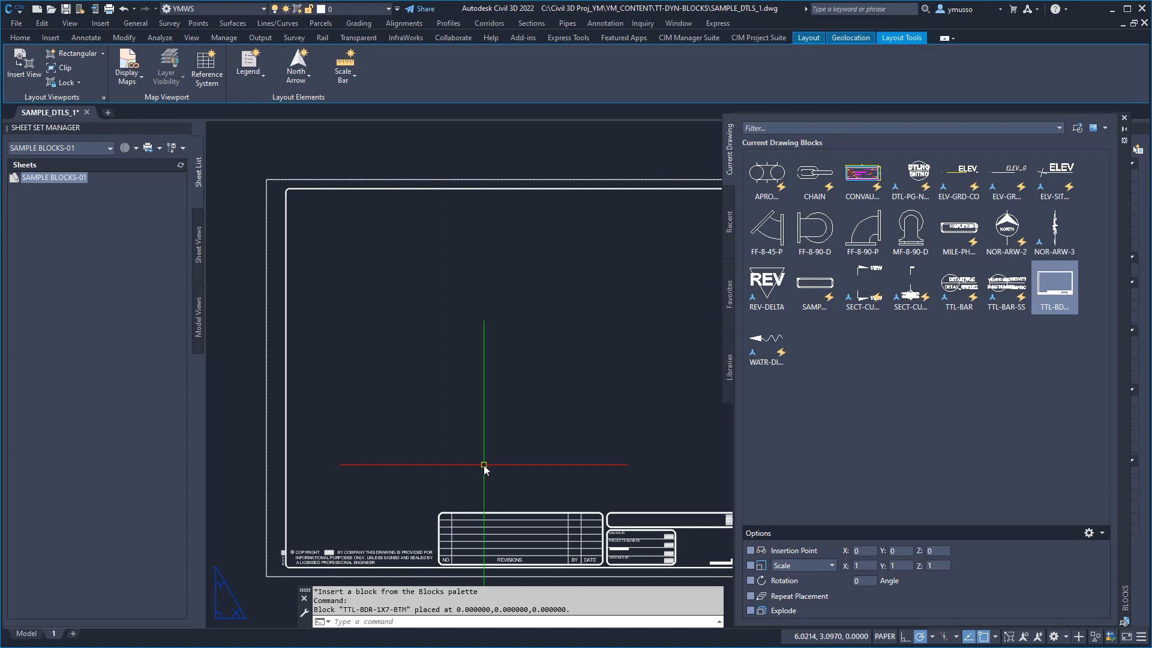
pyautogui.click(1124, 118)
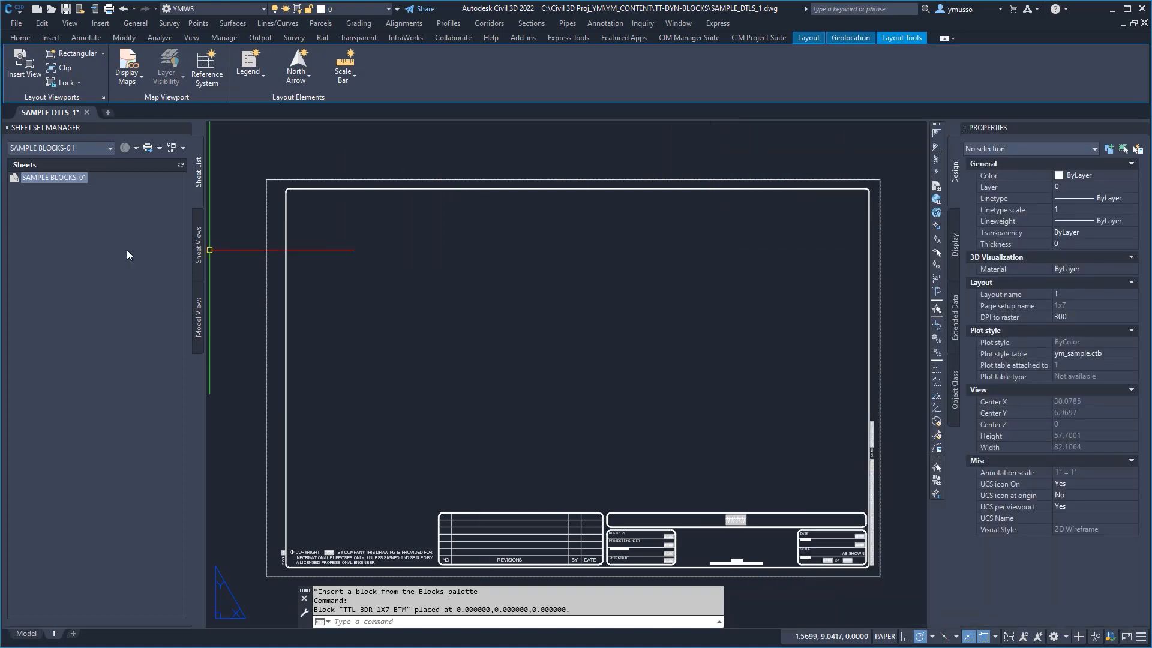
# Step: Import layout 1 of SAMPLE_DTLS_1.dwg into the sheet set as a sheet and regenerate the drawing
pyautogui.rightClick(58, 634)
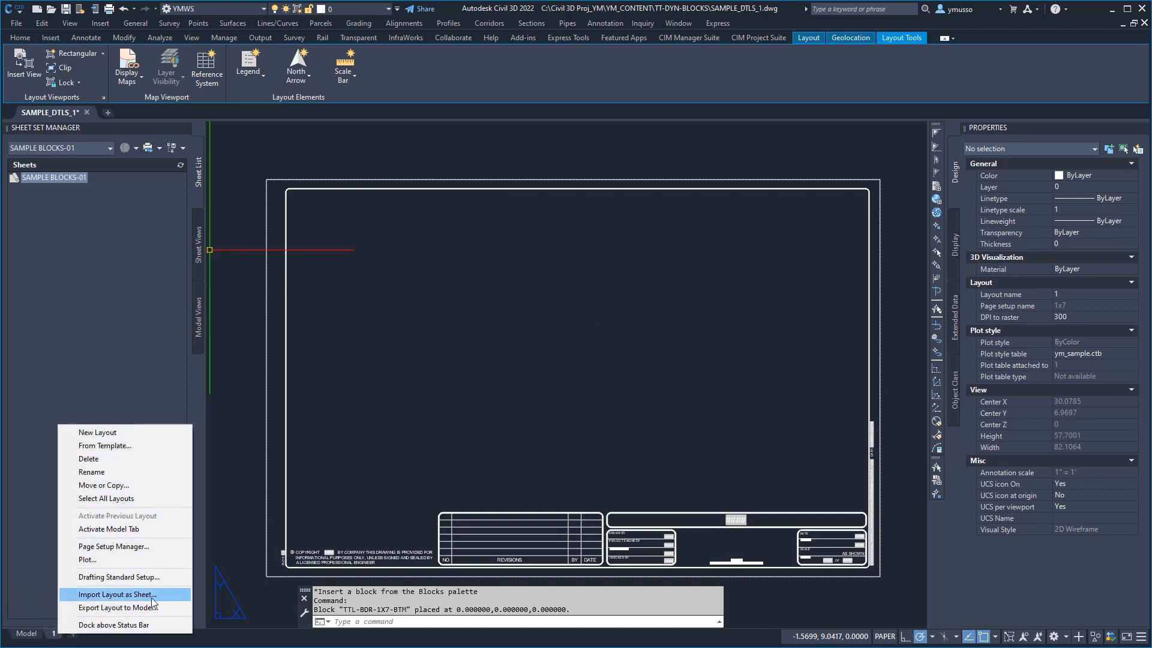
pyautogui.click(148, 596)
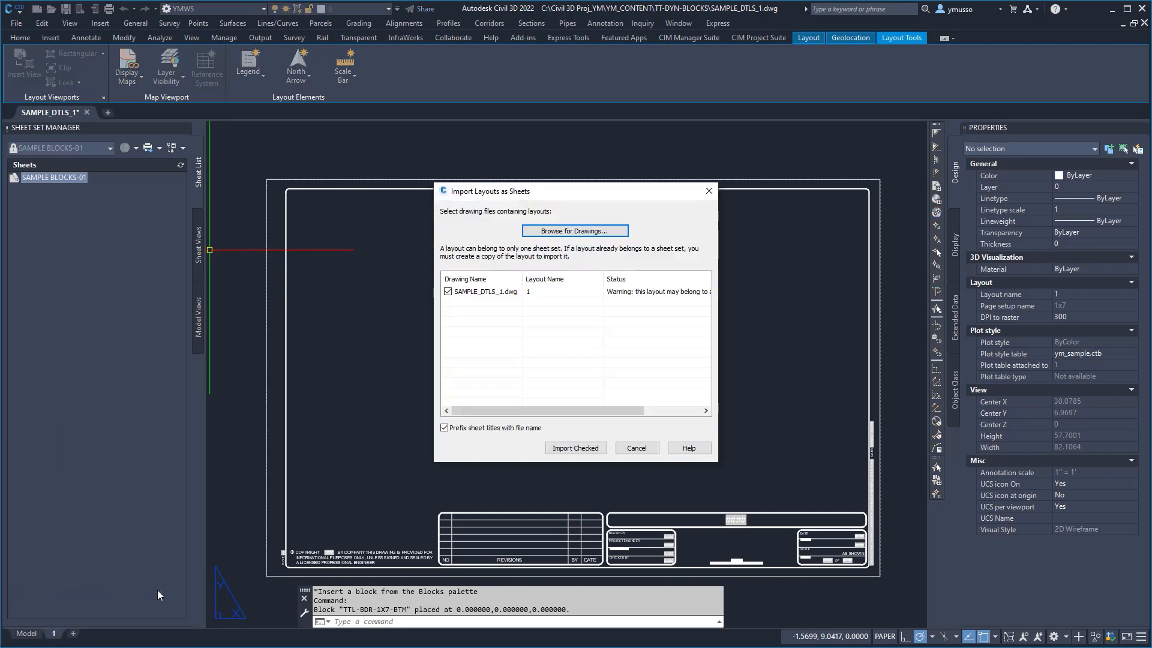
pyautogui.click(584, 448)
pyautogui.write('REA')
pyautogui.press('Return')
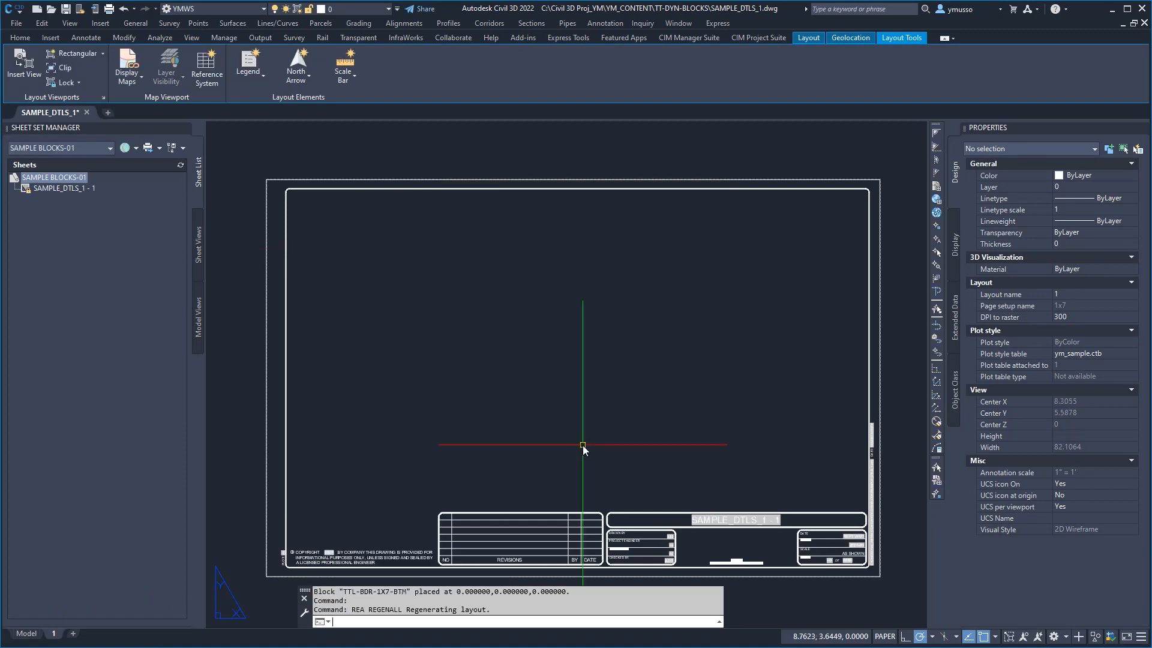
# Step: Review the project and custom property values of the SAMPLE BLOCKS-01 sheet set
pyautogui.rightClick(63, 178)
pyautogui.click(113, 342)
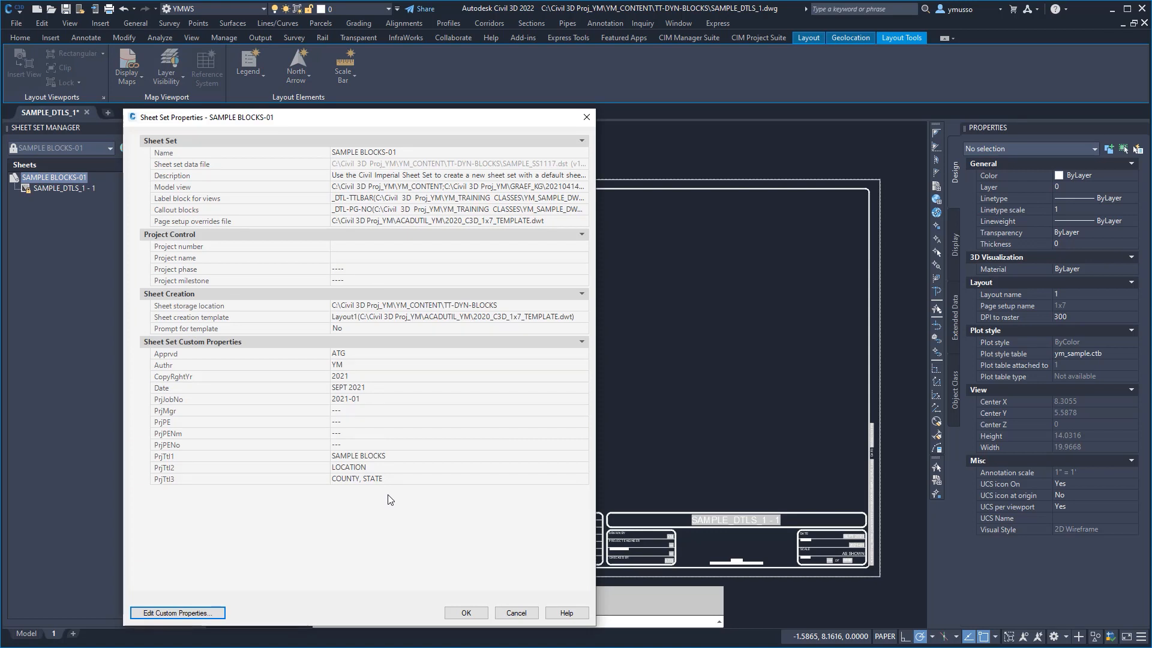
pyautogui.click(467, 613)
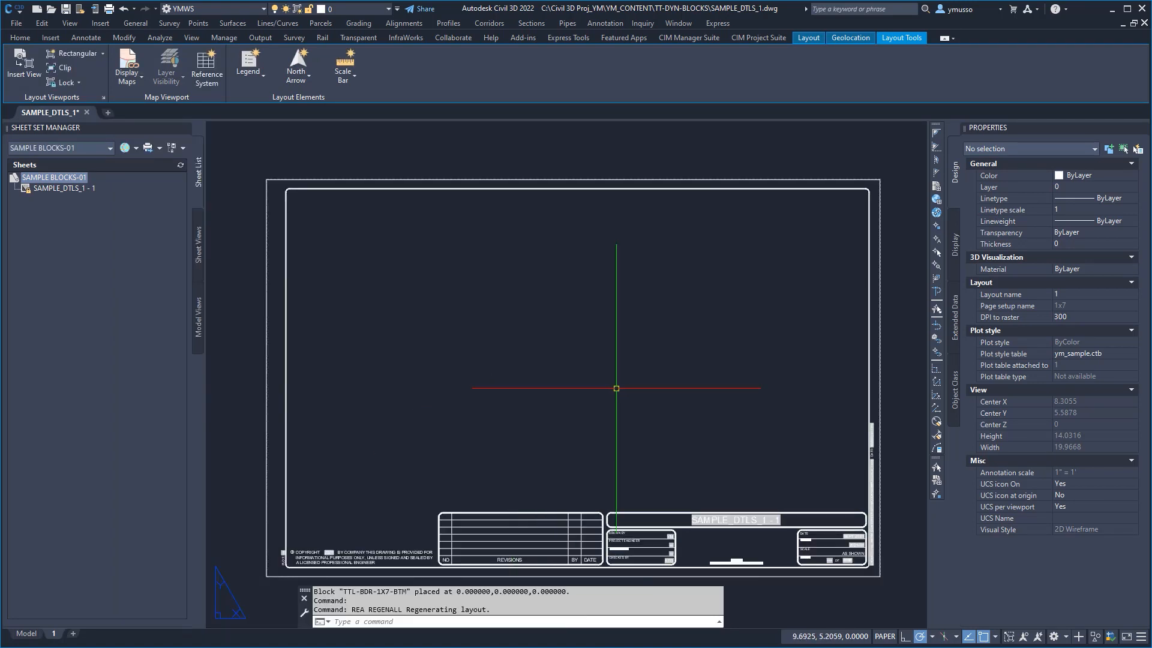
# Step: In the sample blocks view, rotate the section-cut callout to an angle of 56 and stretch its reference line to about 0.49
pyautogui.write('v')
pyautogui.press('Return')
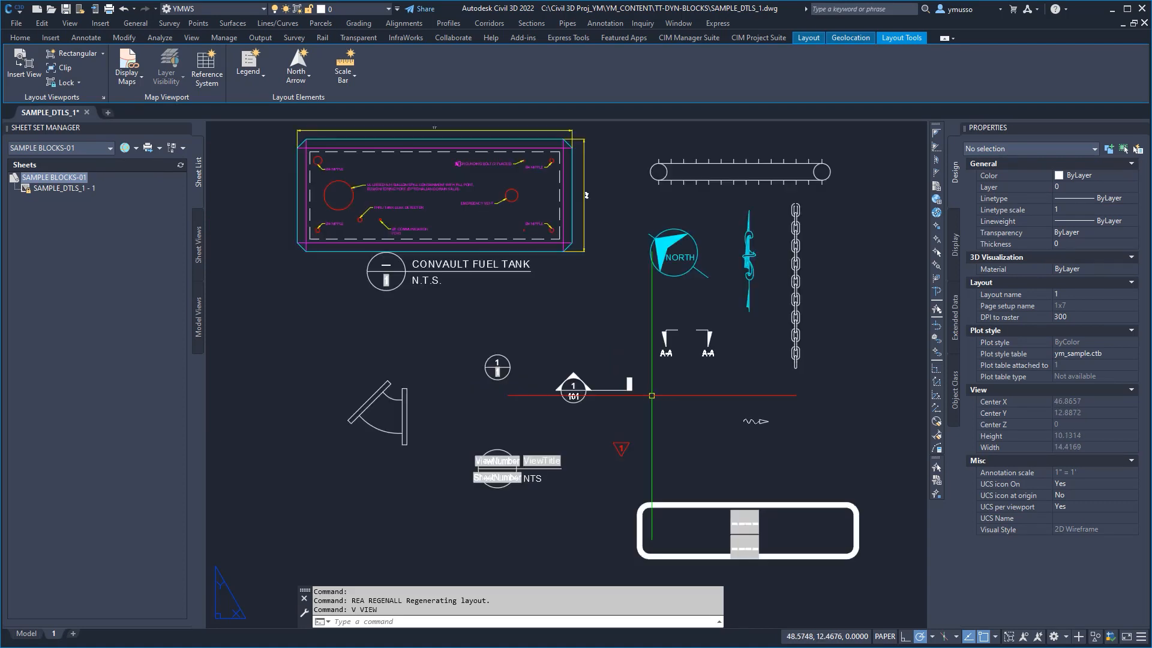
pyautogui.click(616, 390)
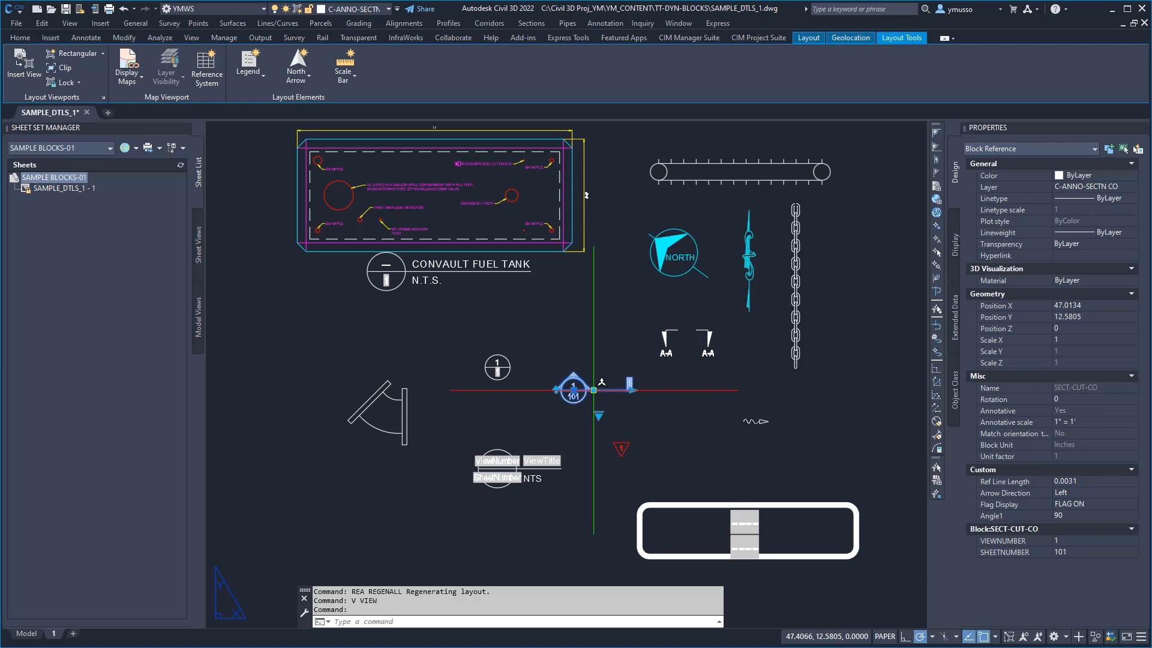
pyautogui.click(593, 390)
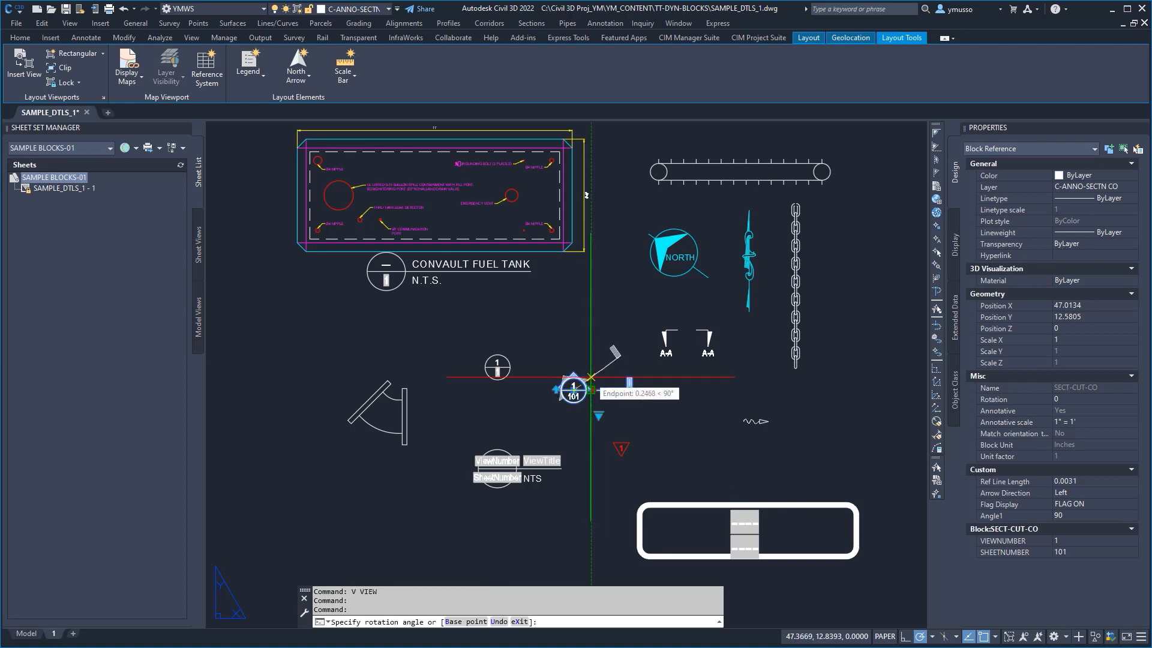
pyautogui.click(609, 365)
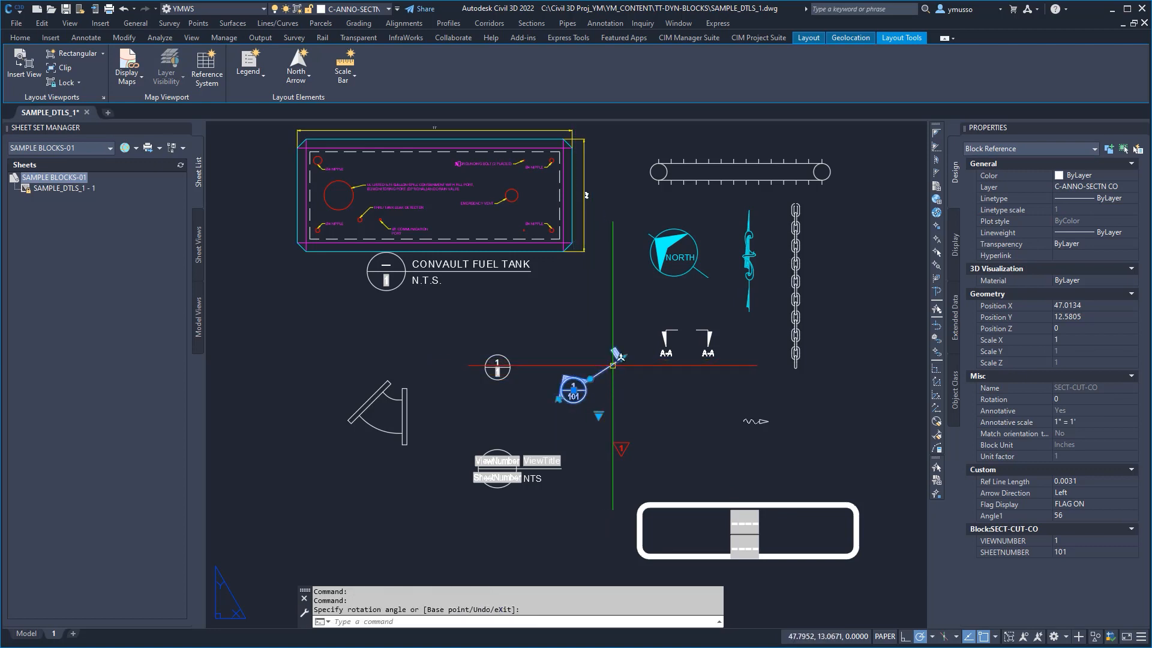
pyautogui.click(621, 358)
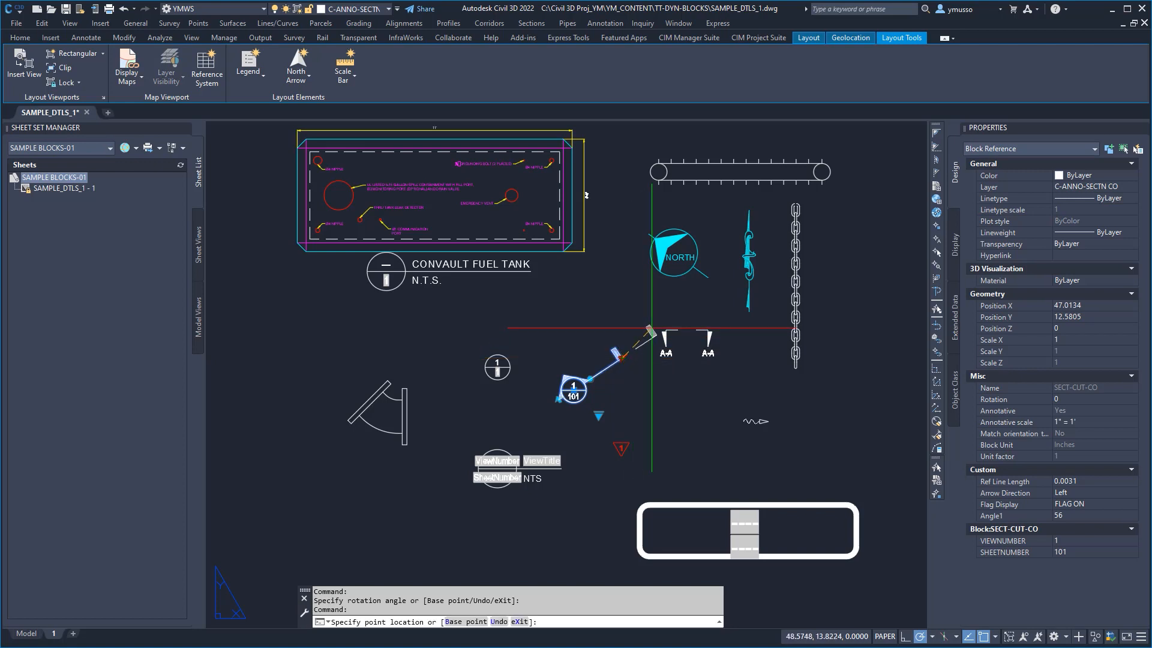
pyautogui.click(619, 359)
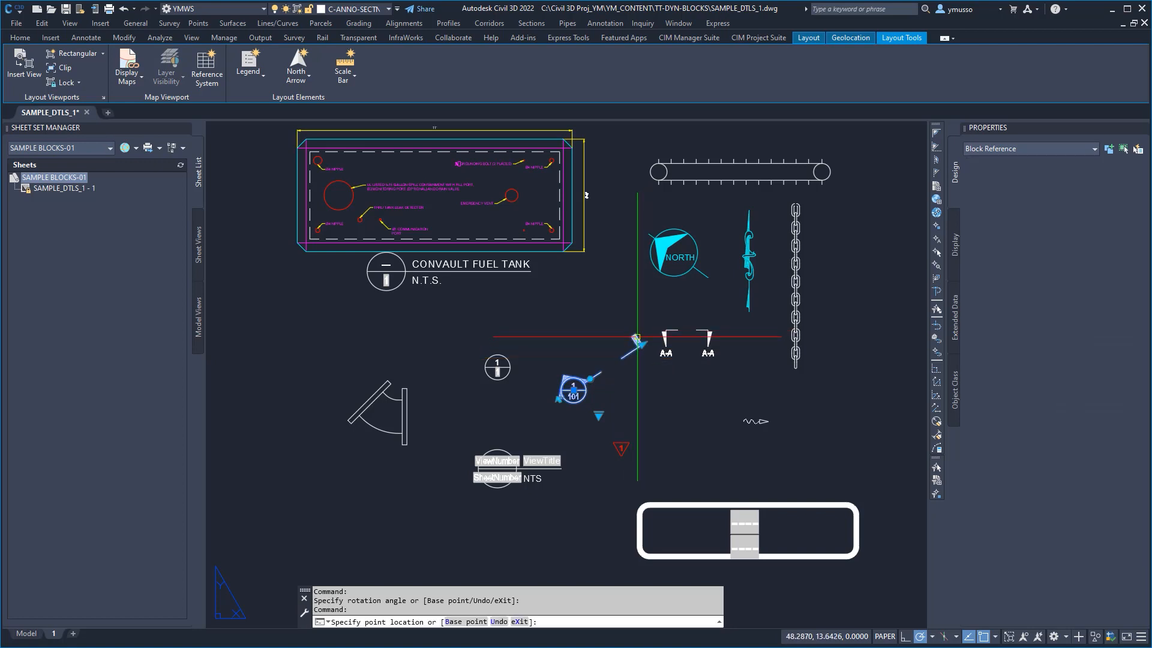
# Step: Try flipping the section-cut callout's symbol direction and check its flag display options
pyautogui.click(558, 400)
pyautogui.click(559, 399)
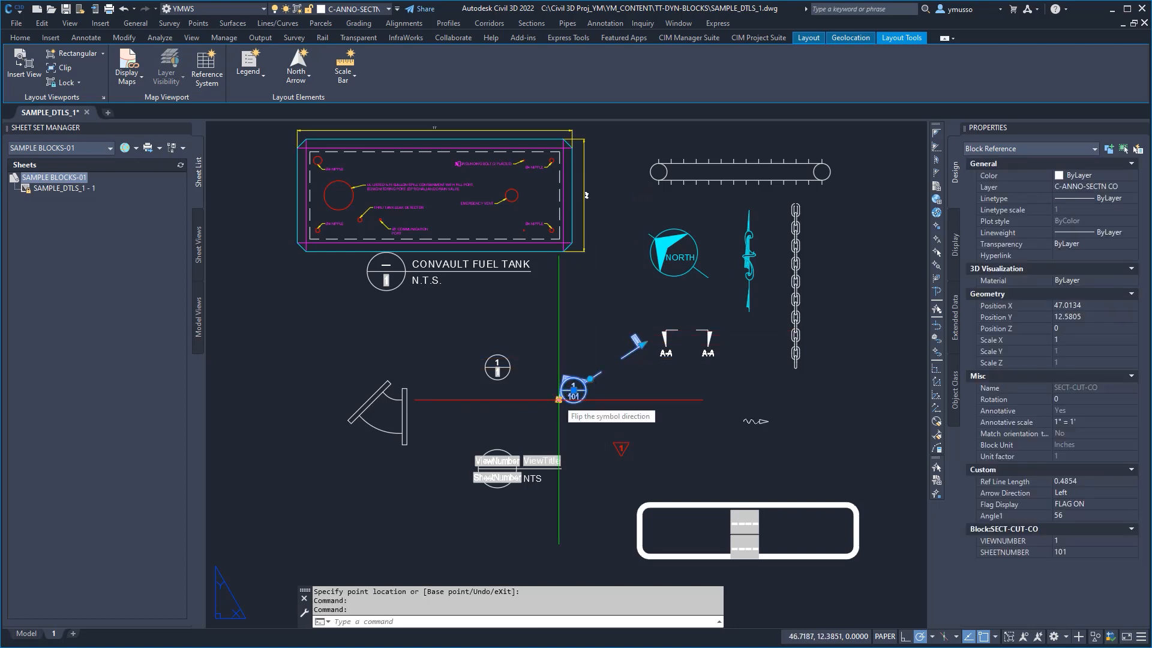
pyautogui.click(598, 414)
pyautogui.click(634, 426)
pyautogui.press('Escape')
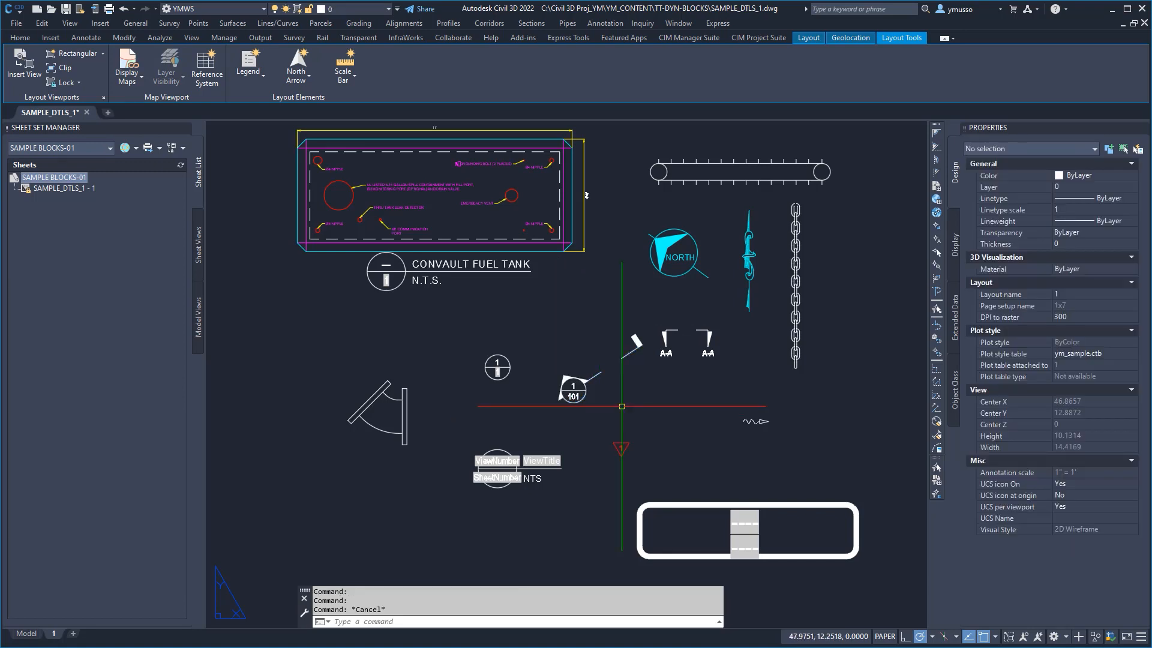
# Step: Examine the size options offered by the Convault fuel tank dynamic block
pyautogui.click(586, 195)
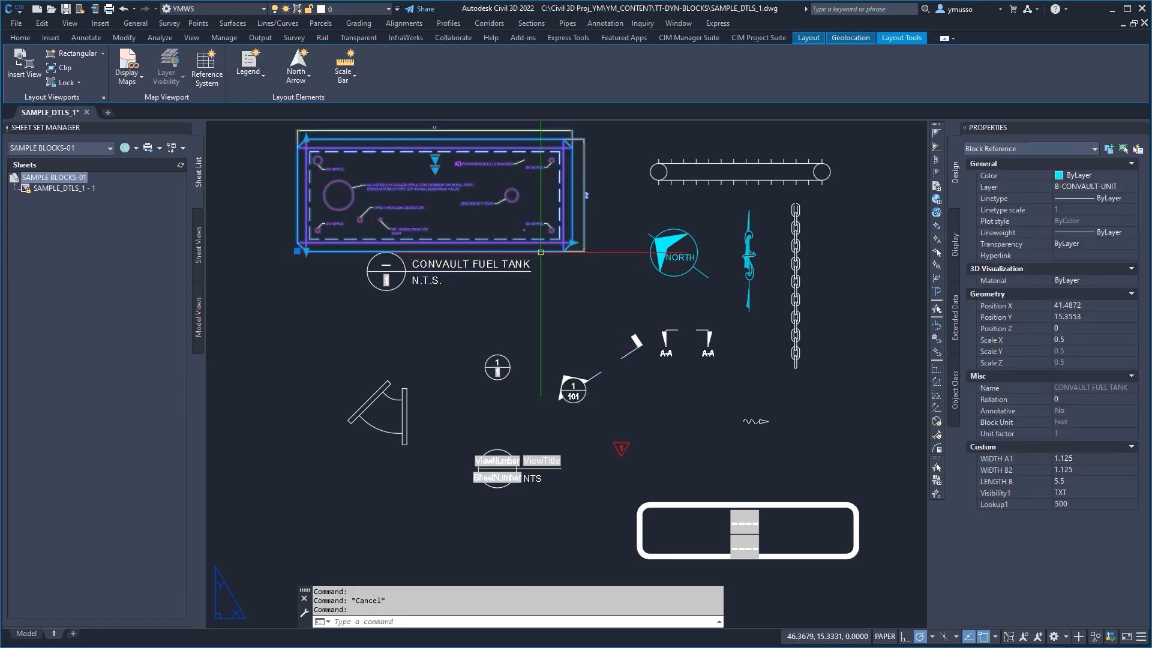
pyautogui.click(435, 159)
pyautogui.click(434, 171)
pyautogui.click(434, 172)
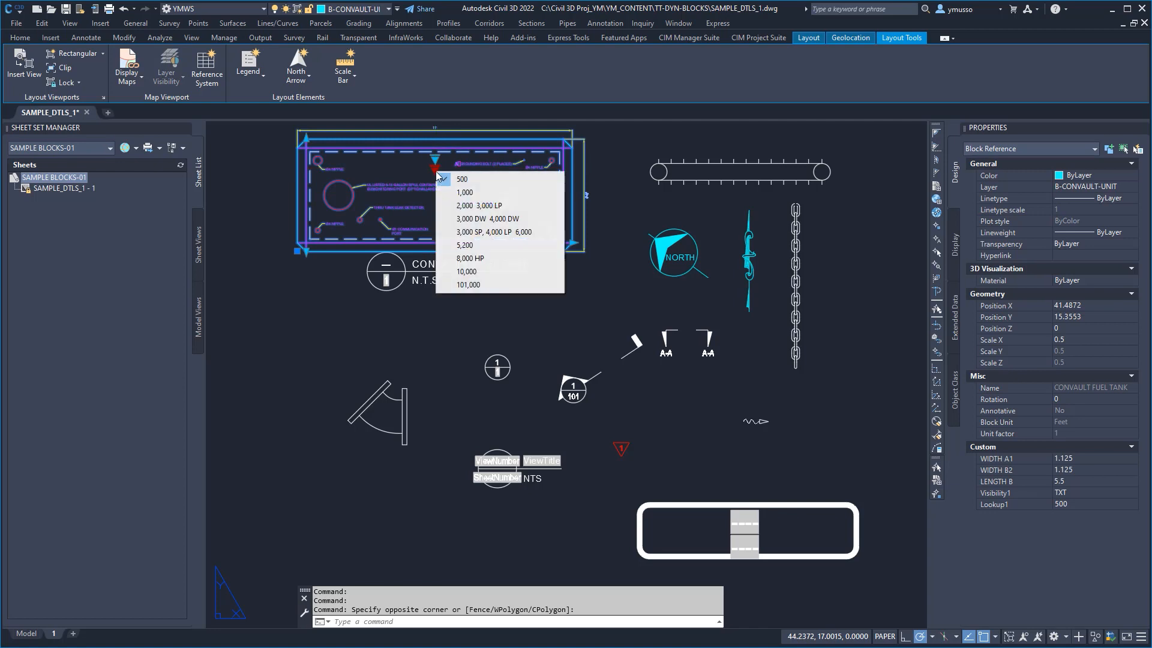
pyautogui.press('Escape')
pyautogui.press('Escape')
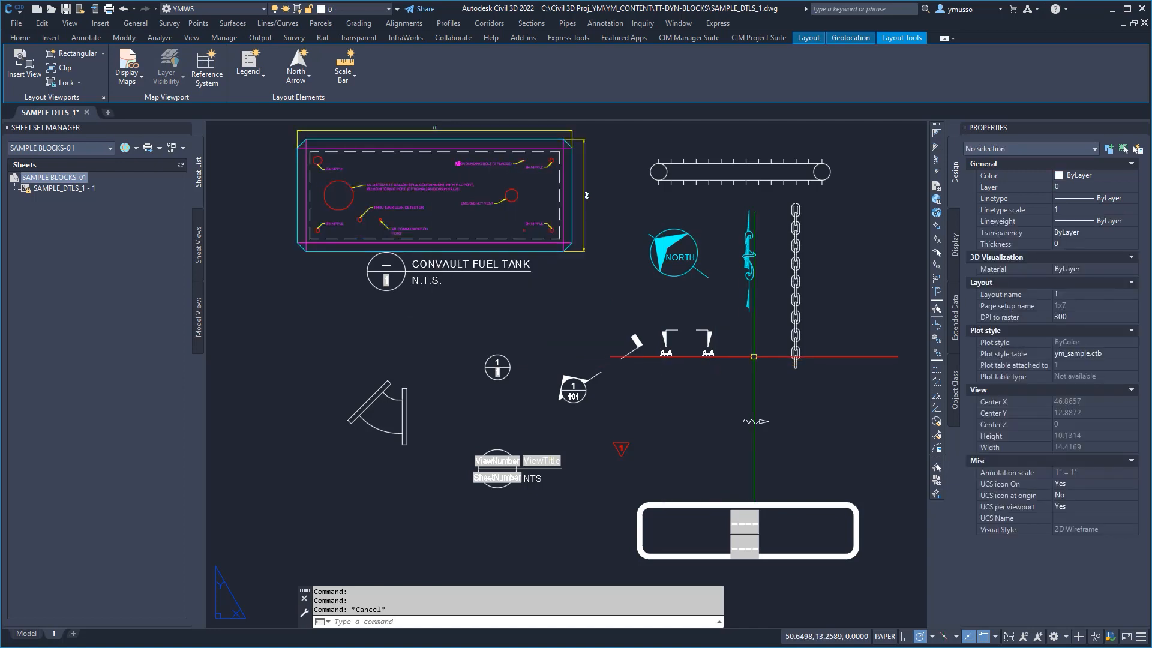
# Step: Stretch the vertical chain block downward to a length of about 5.3
pyautogui.click(795, 360)
pyautogui.click(795, 377)
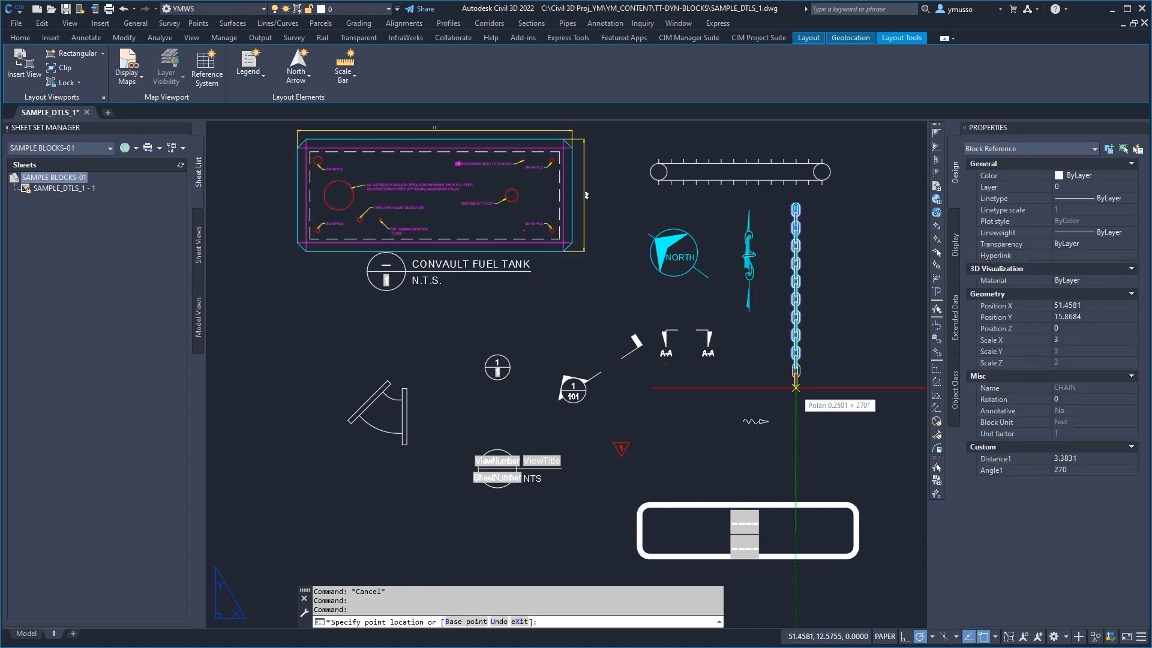
pyautogui.press('Escape')
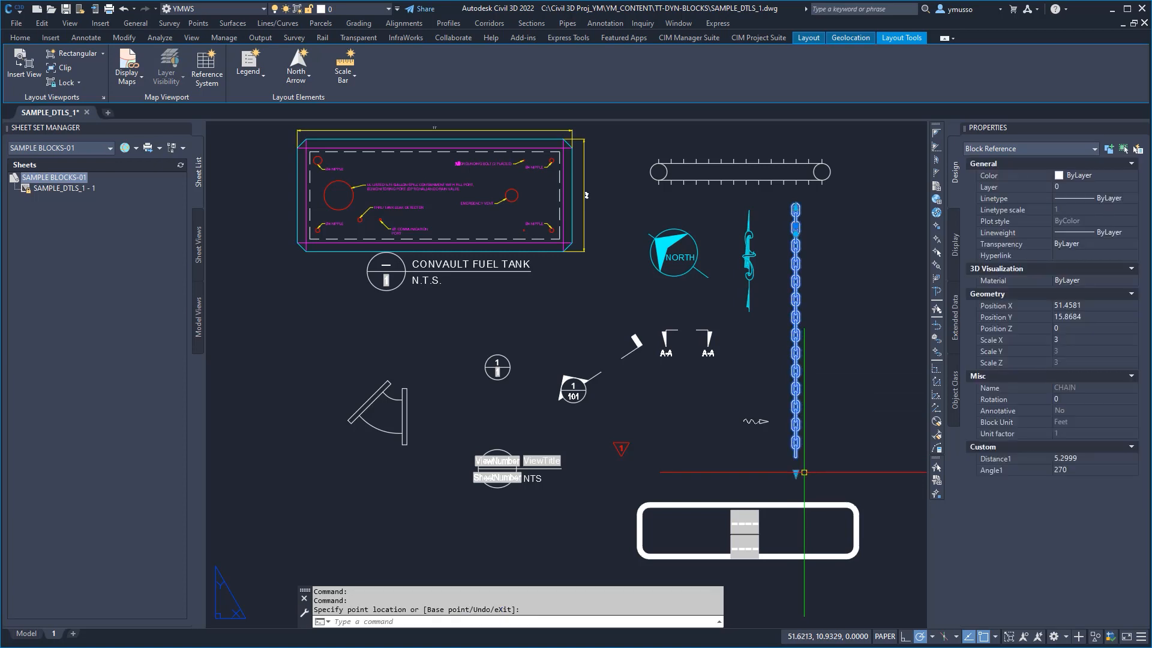
pyautogui.press('Escape')
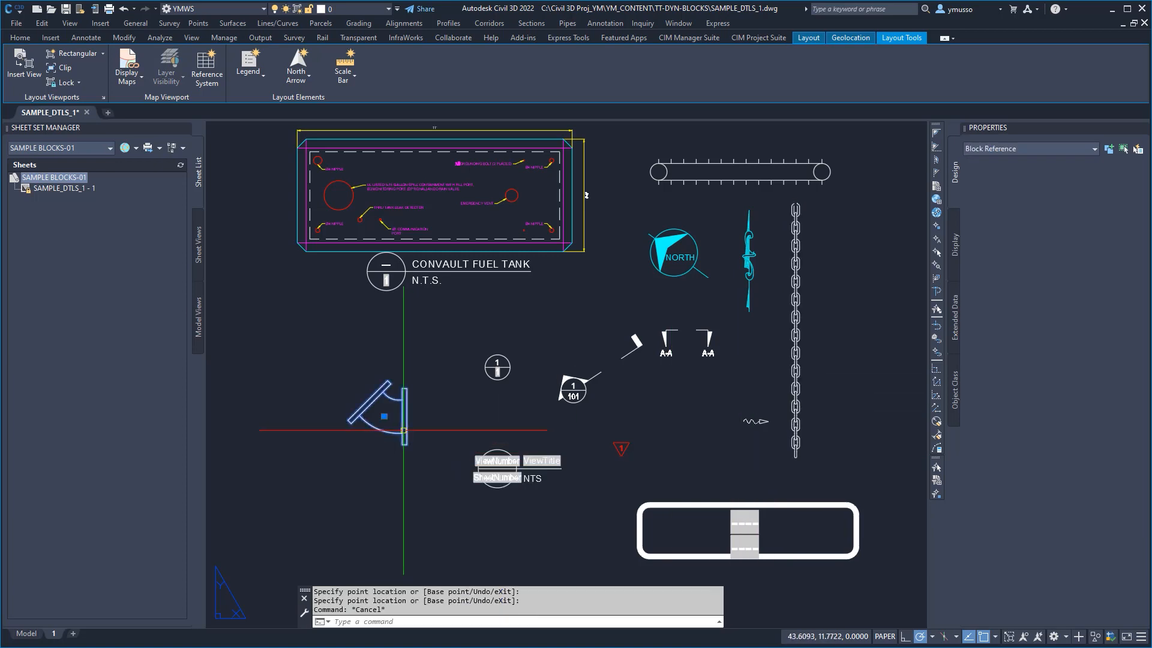
# Step: Move the FF-8-45-P pipe fitting block diagonally up toward the nearby detail number bubble
pyautogui.click(405, 420)
pyautogui.click(383, 416)
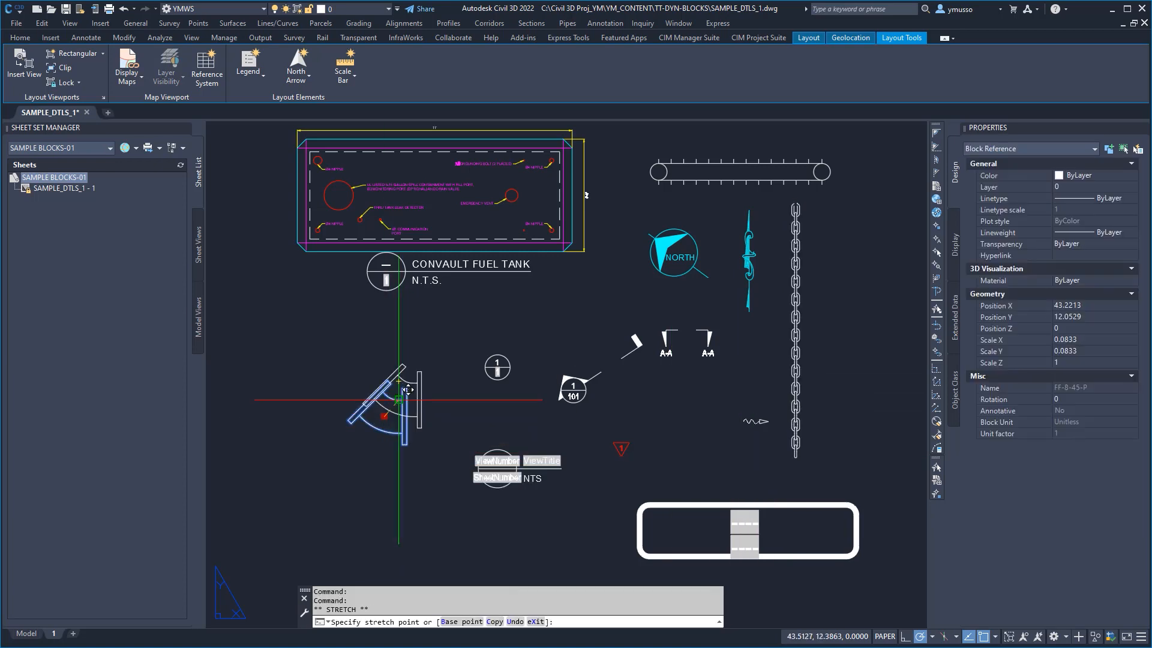
pyautogui.click(430, 383)
pyautogui.press('Escape')
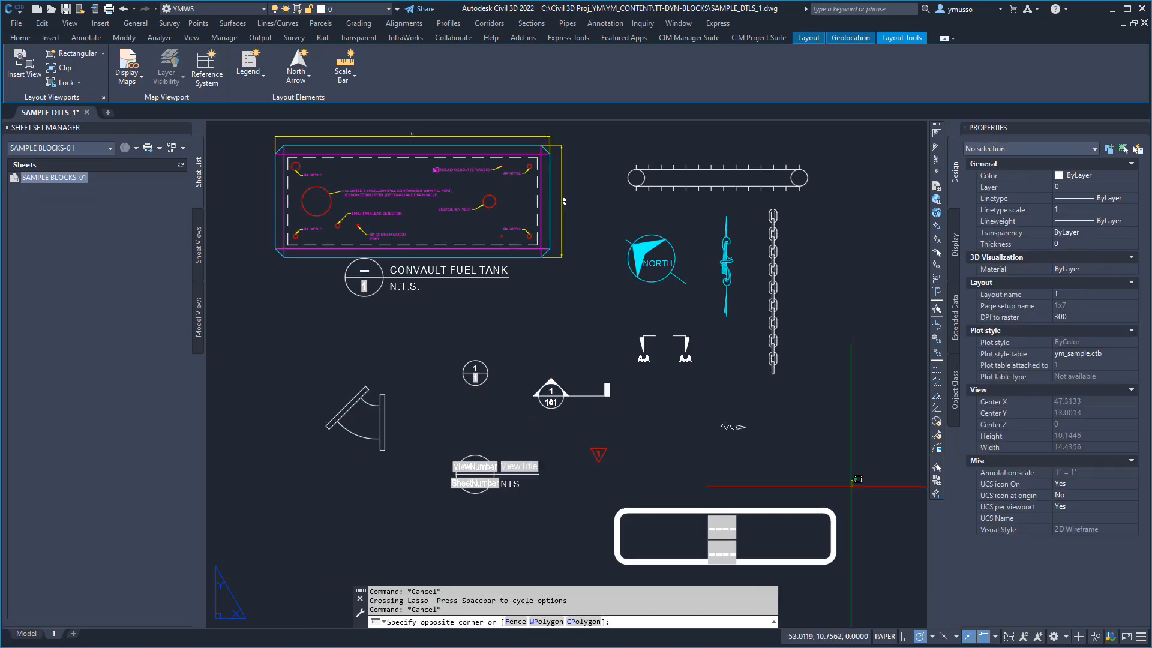
# Step: Bring the empty rounded rectangular frame into view and check its polyline properties
pyautogui.moveTo(851, 479); pyautogui.dragTo(851, 478)
pyautogui.scroll(2, 808, 357)
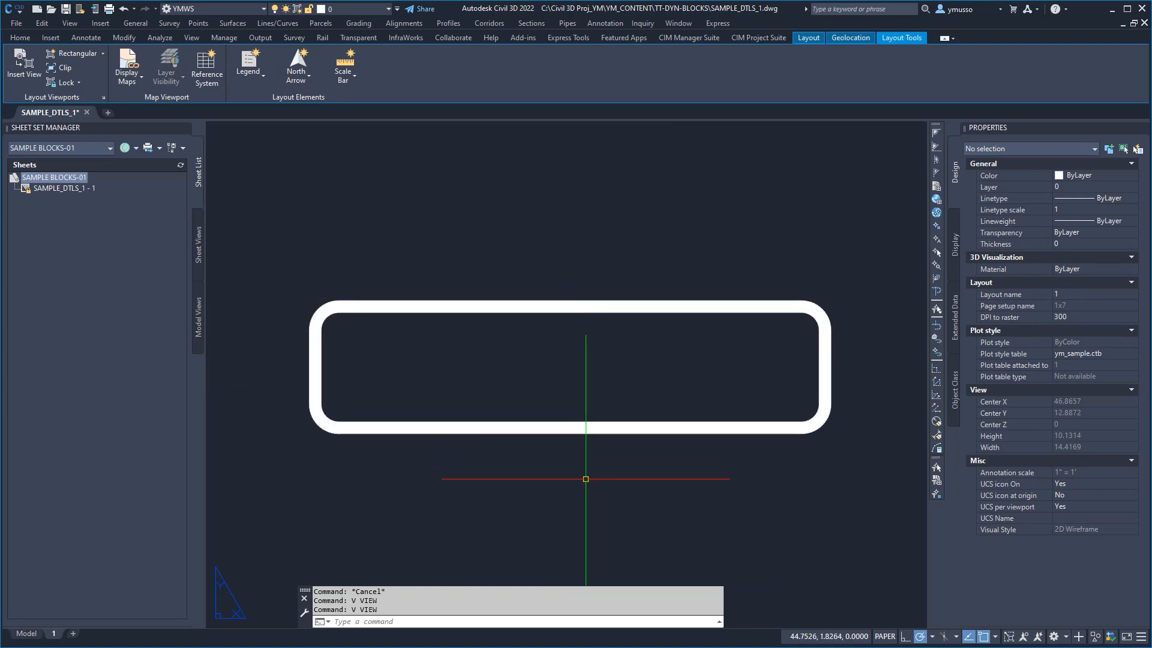
pyautogui.click(675, 501)
pyautogui.click(655, 449)
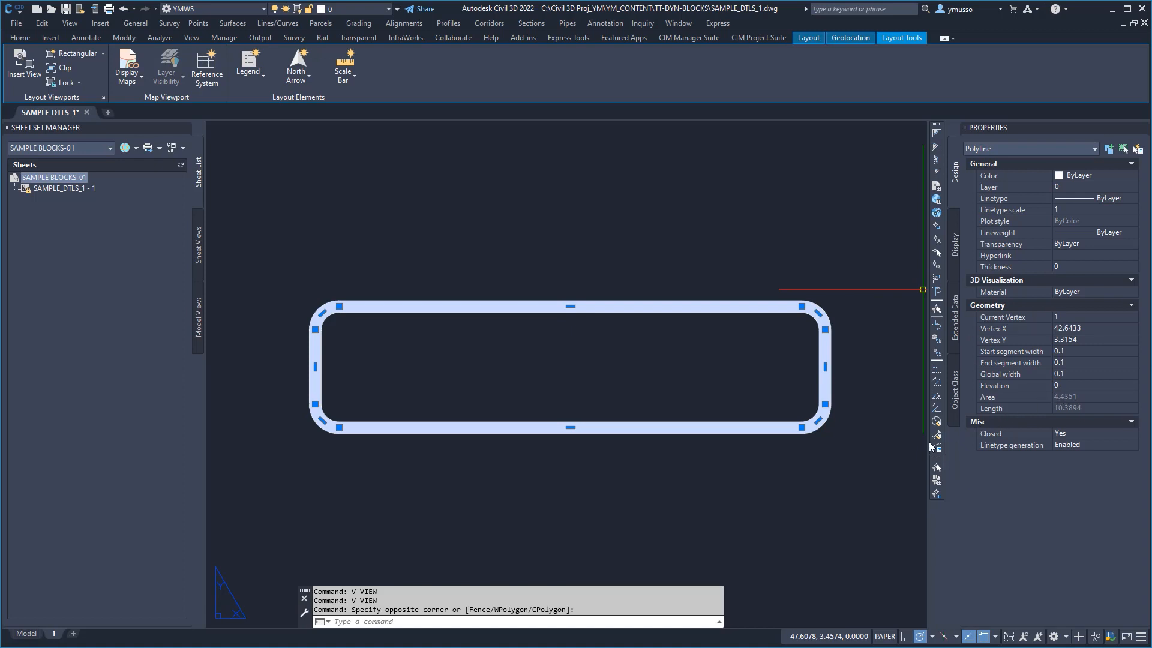
pyautogui.press('Escape')
pyautogui.press('Escape')
# Step: Start a block definition named SAMPLE STAMP1 with its base point just outside the rounded frame's lower-right corner
pyautogui.write('B')
pyautogui.press('Return')
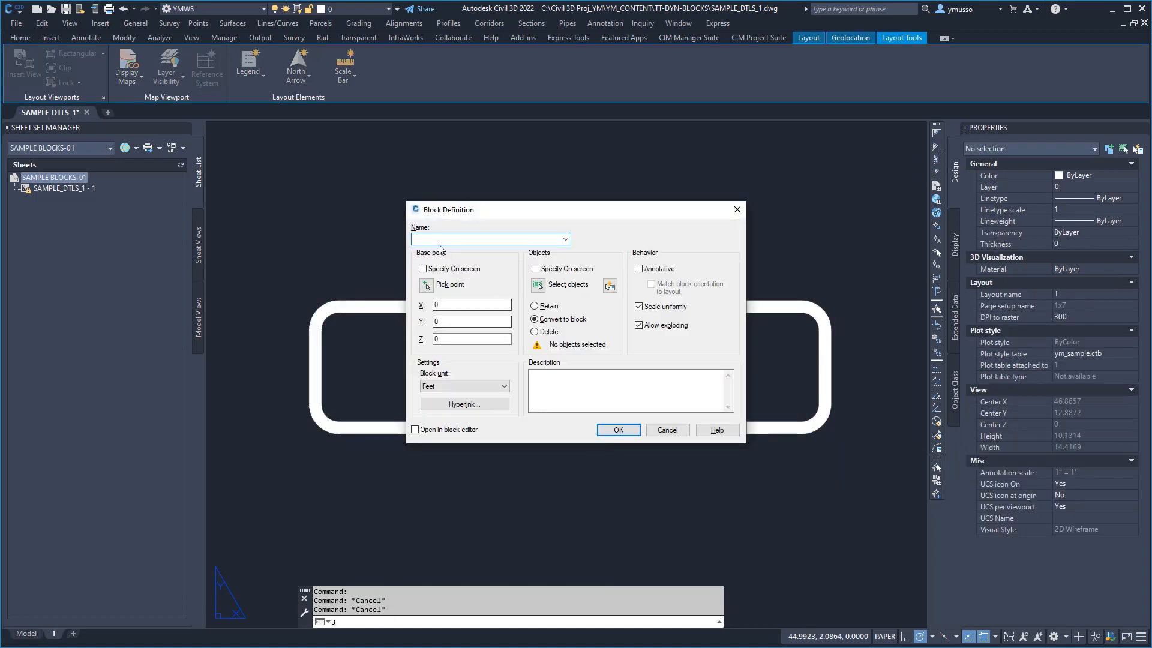
pyautogui.write('SA')
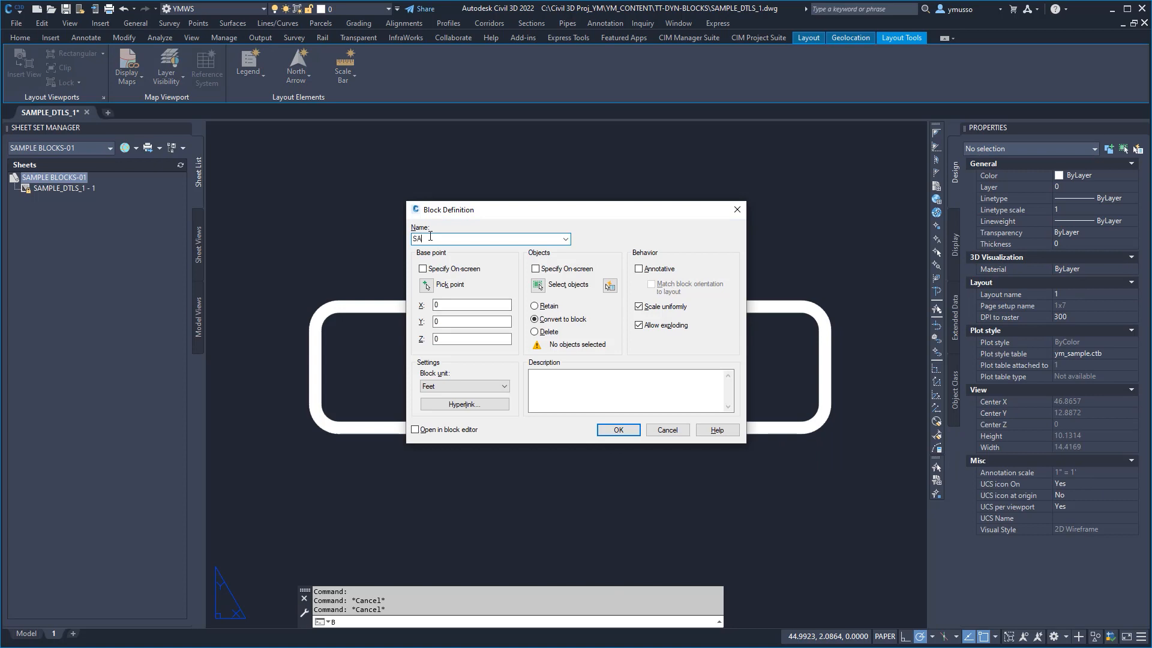
pyautogui.write('MPLE STAMP1')
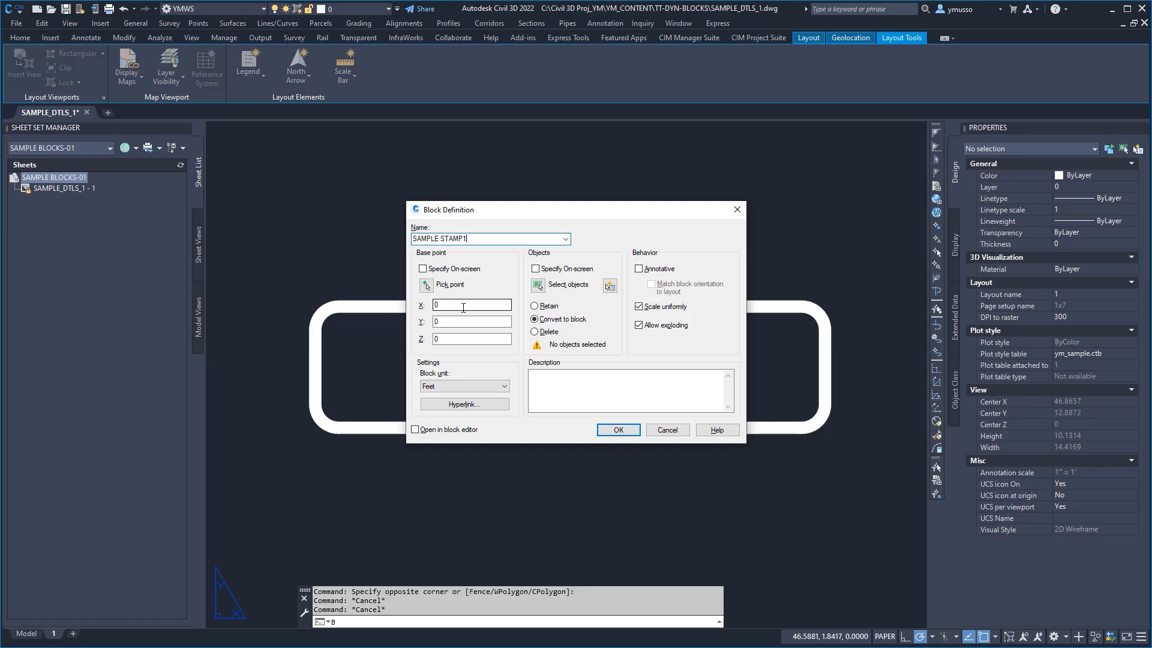
pyautogui.click(427, 286)
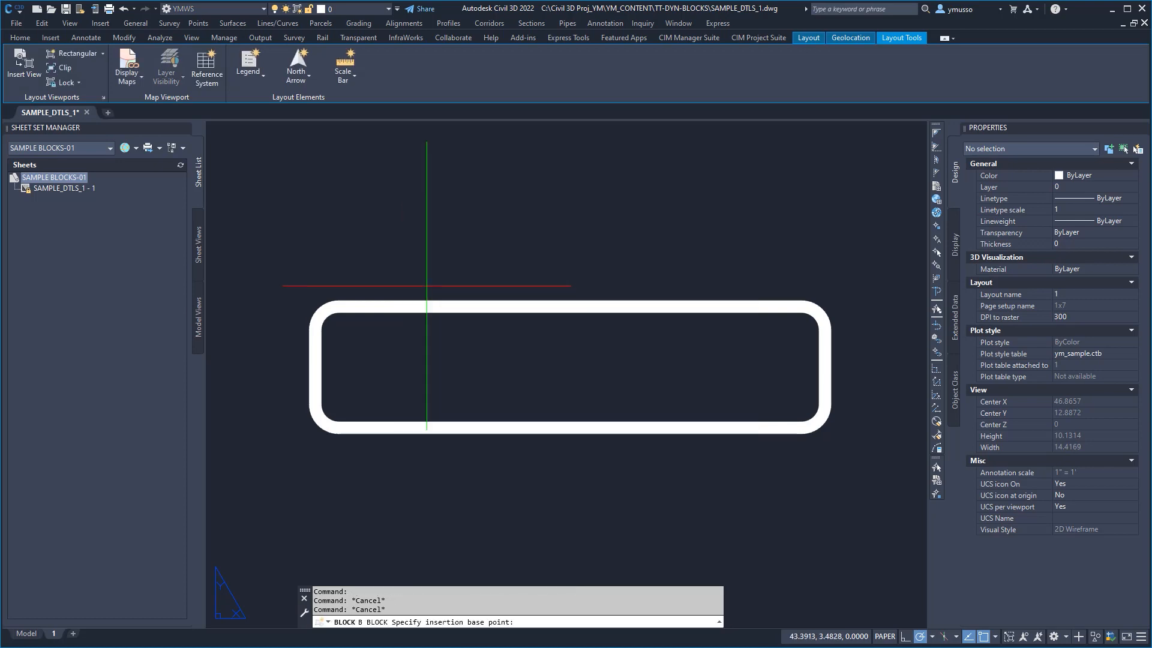
pyautogui.click(838, 445)
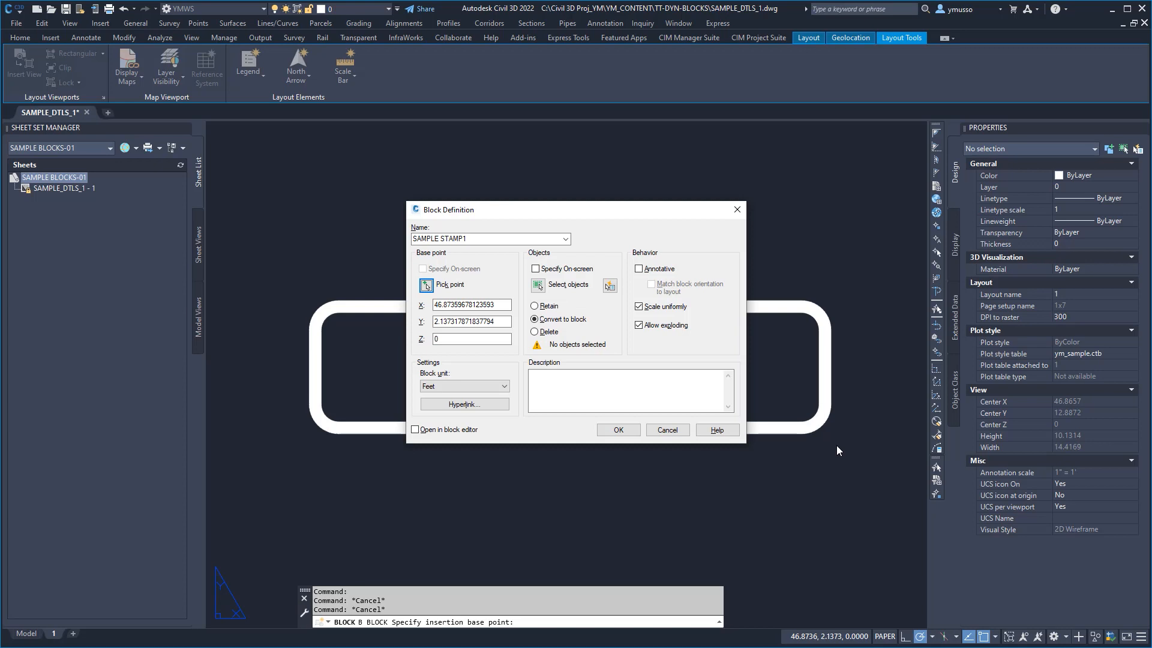
# Step: Use the rounded frame as the block's object, turn off Allow exploding, and create the block
pyautogui.click(537, 284)
pyautogui.click(680, 269)
pyautogui.click(522, 480)
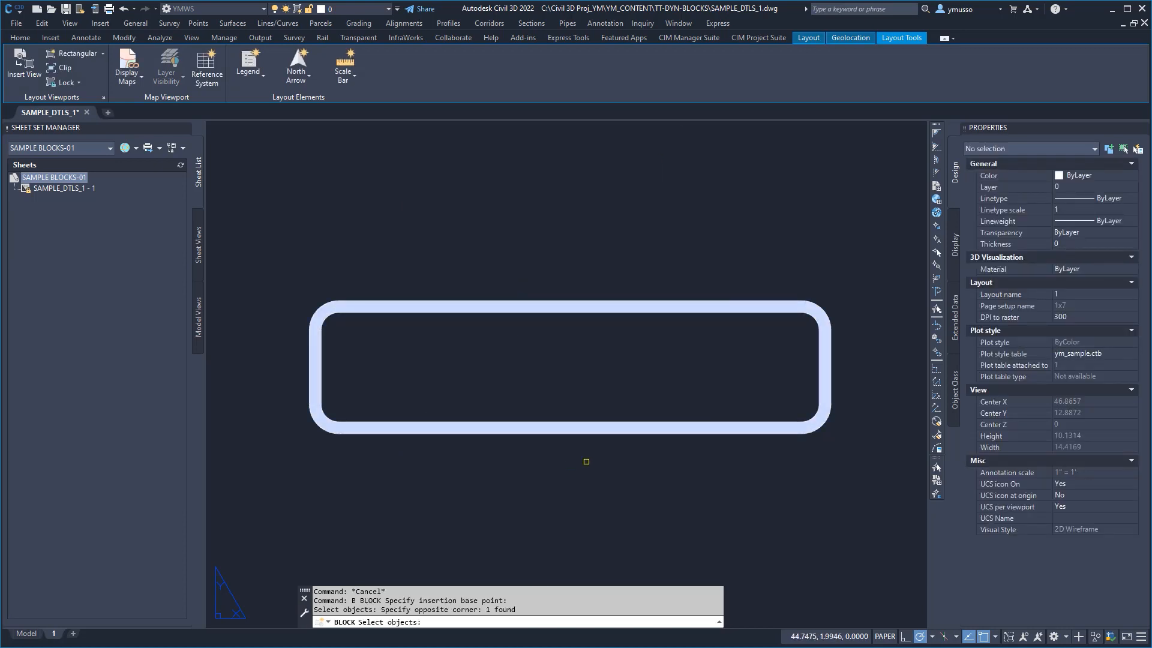
pyautogui.press('Return')
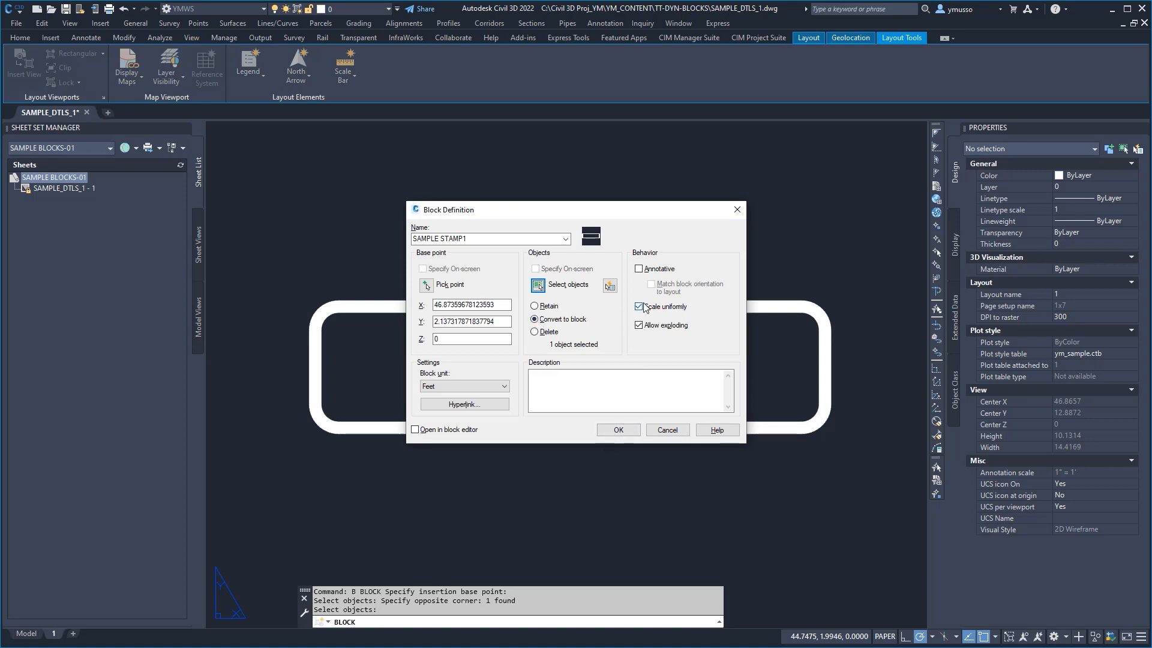
pyautogui.click(638, 326)
pyautogui.click(618, 431)
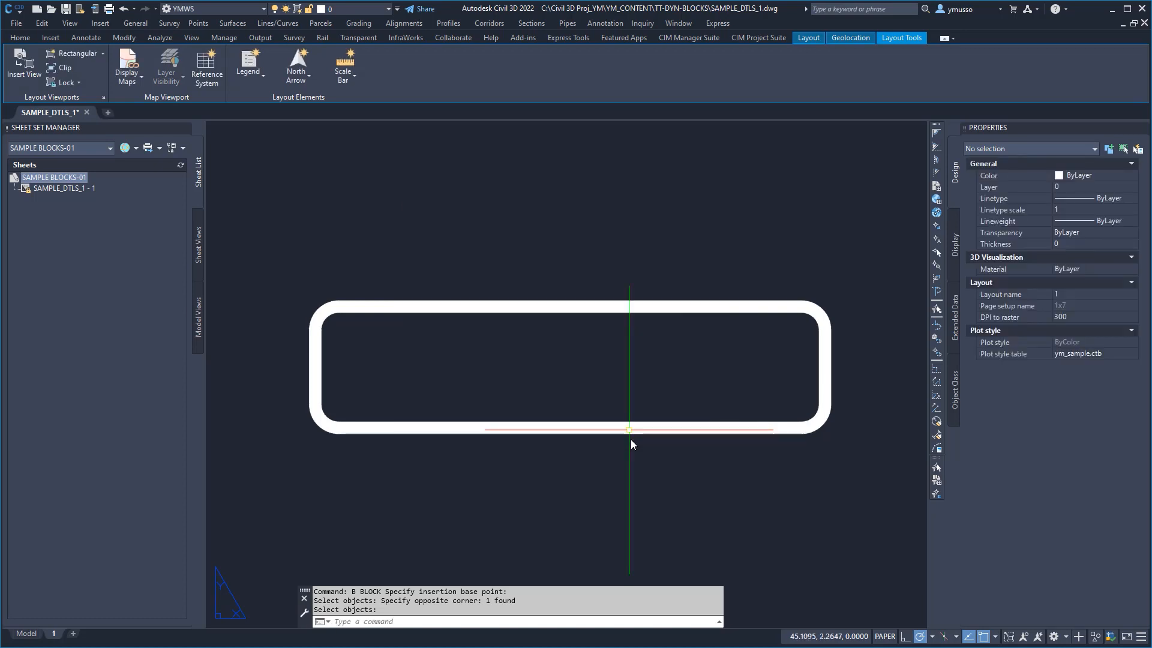
# Step: Check the rounded frame's block reference properties, and open the SAMPLE STAMP1 block in the Block Editor
pyautogui.click(626, 437)
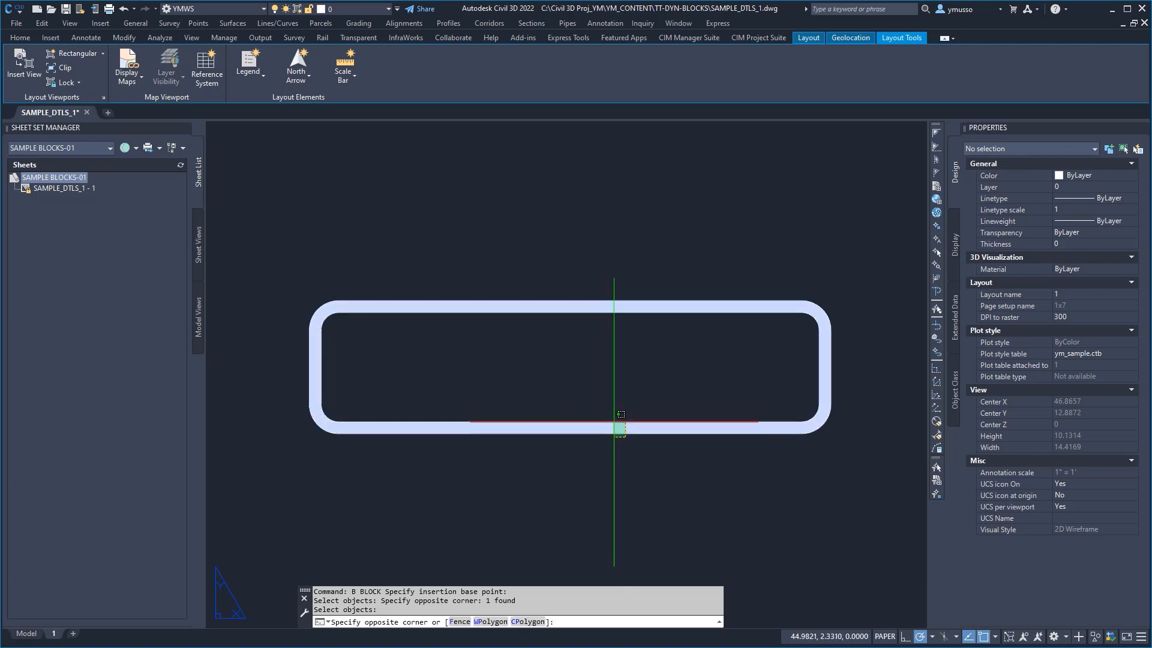
pyautogui.click(613, 421)
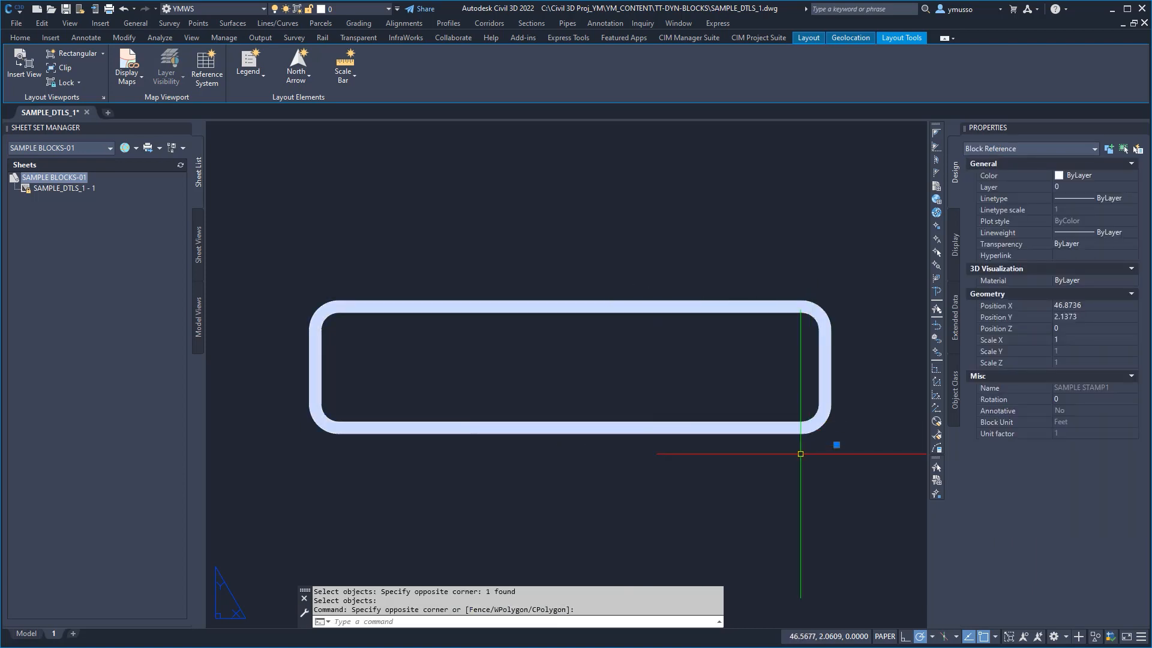
pyautogui.press('Escape')
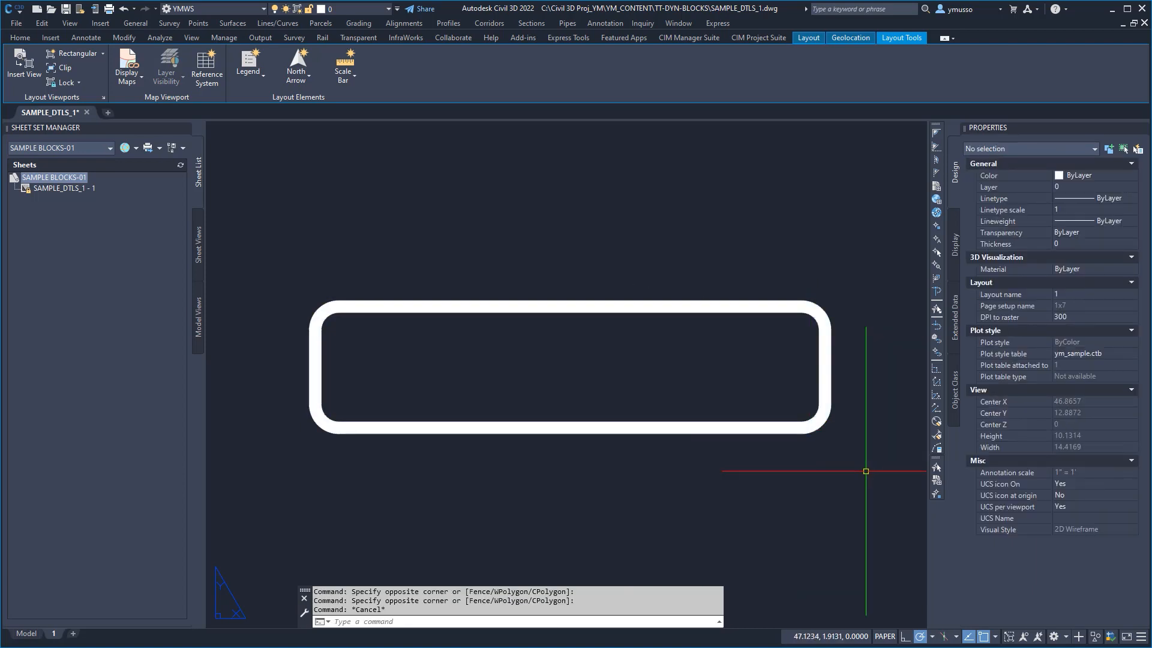
pyautogui.click(836, 445)
pyautogui.rightClick(775, 435)
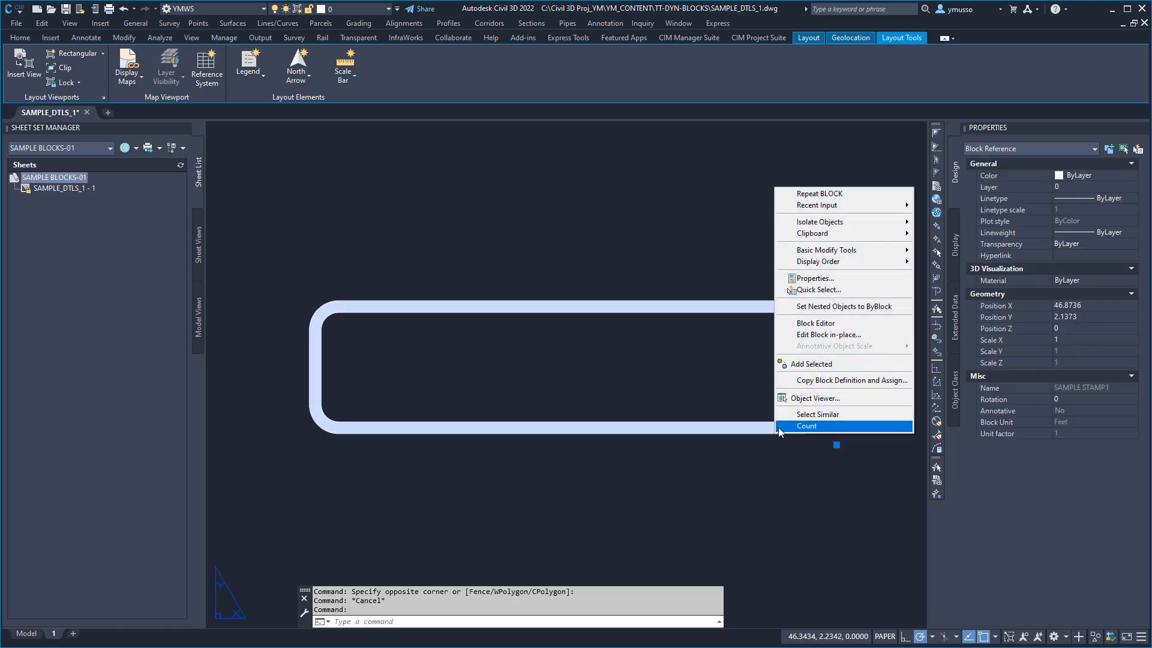
pyautogui.click(821, 329)
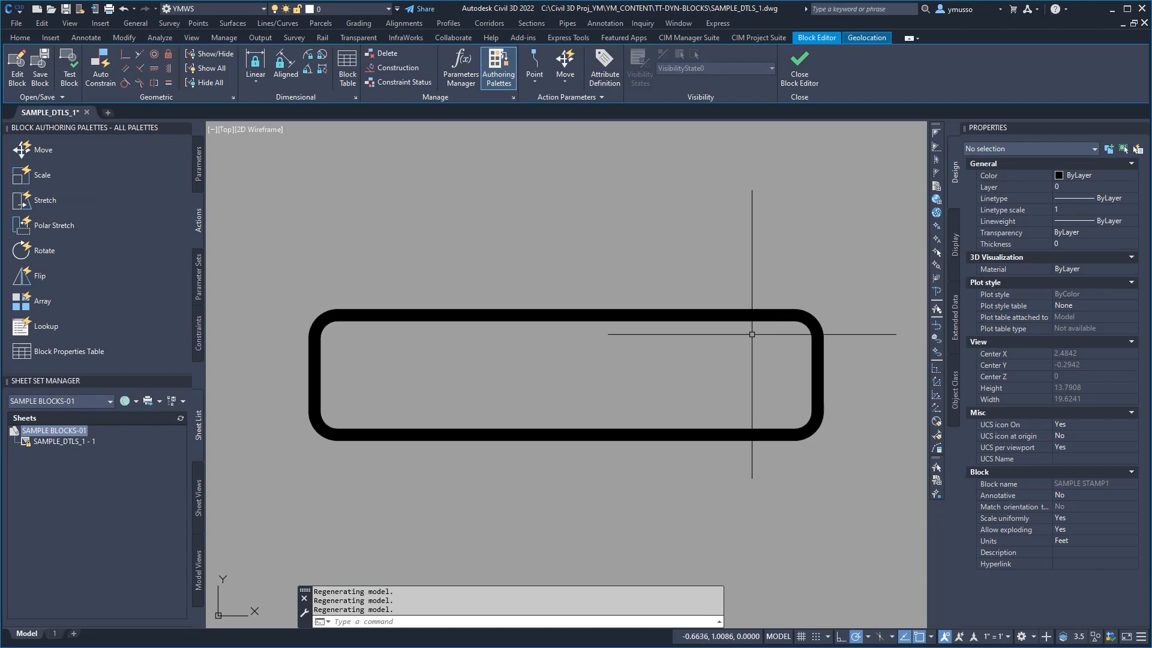
# Step: Add a linear parameter from the midpoint of the frame's upper edge to its upper-left corner, with the label above the frame
pyautogui.click(201, 161)
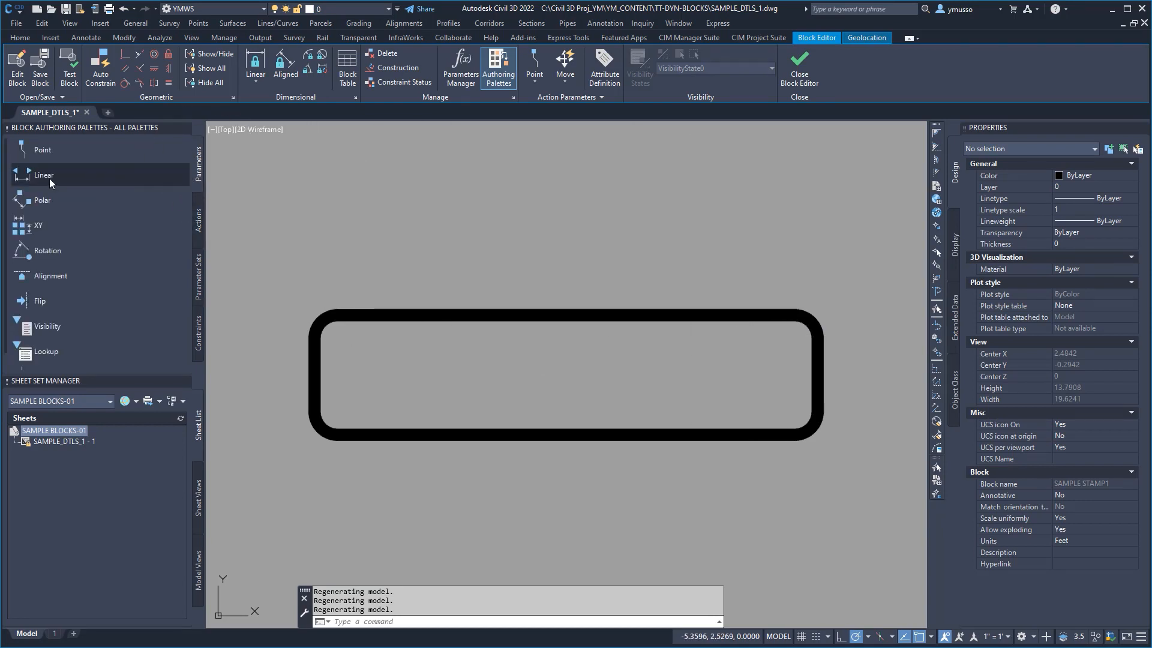
pyautogui.click(49, 178)
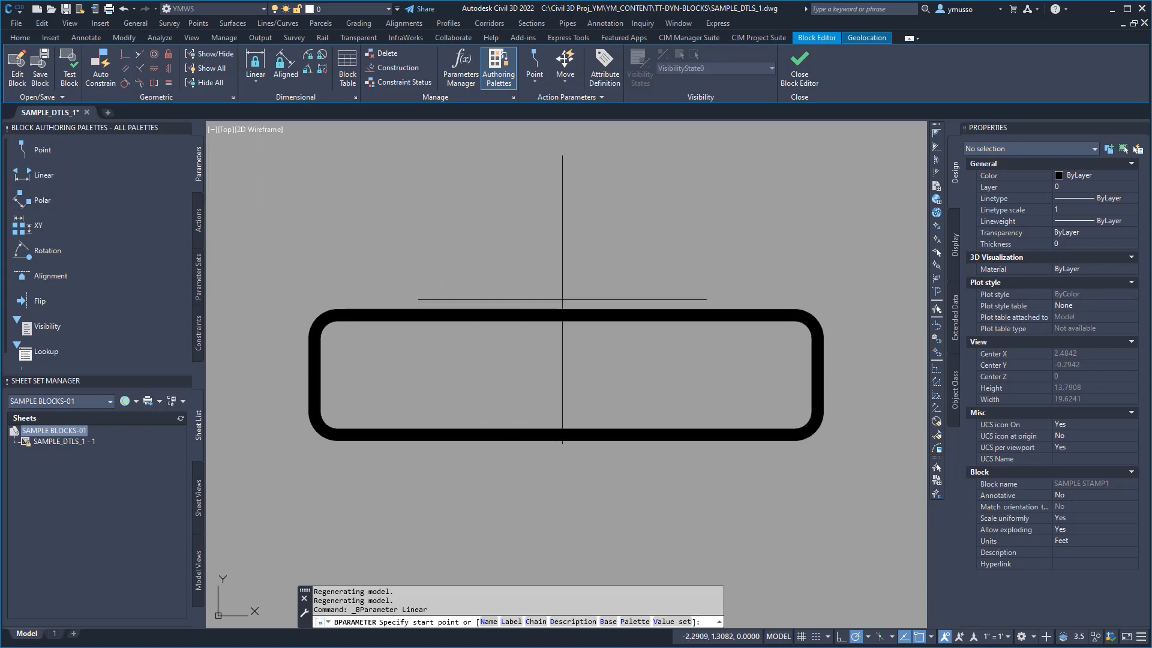
pyautogui.click(566, 314)
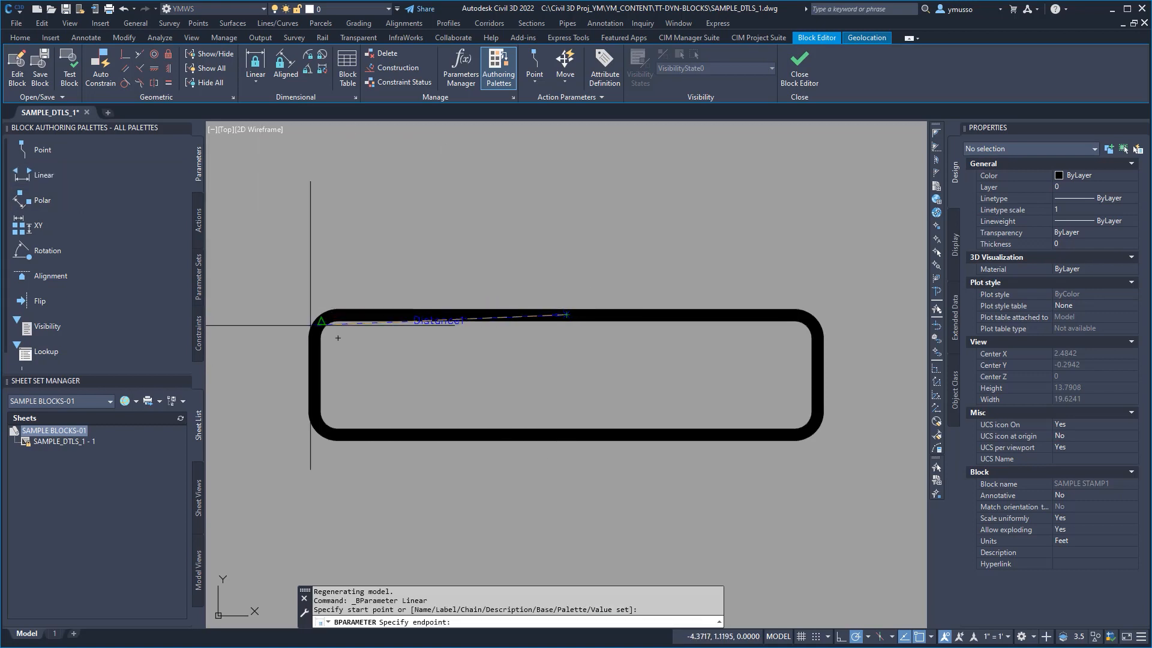
pyautogui.click(310, 313)
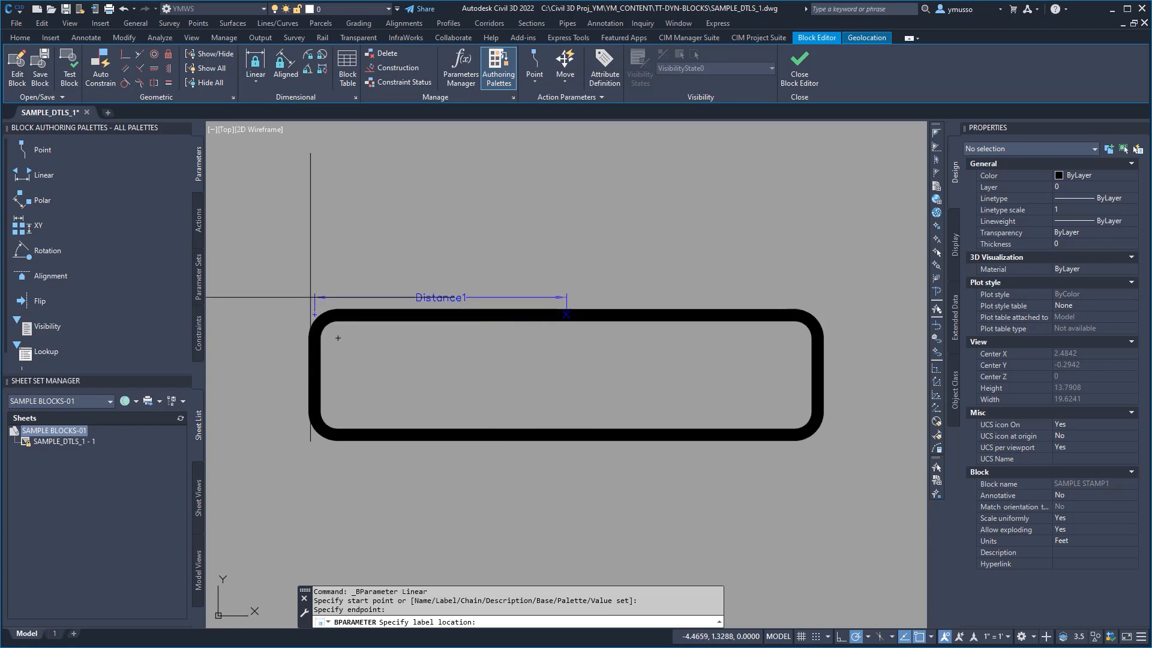
pyautogui.click(312, 252)
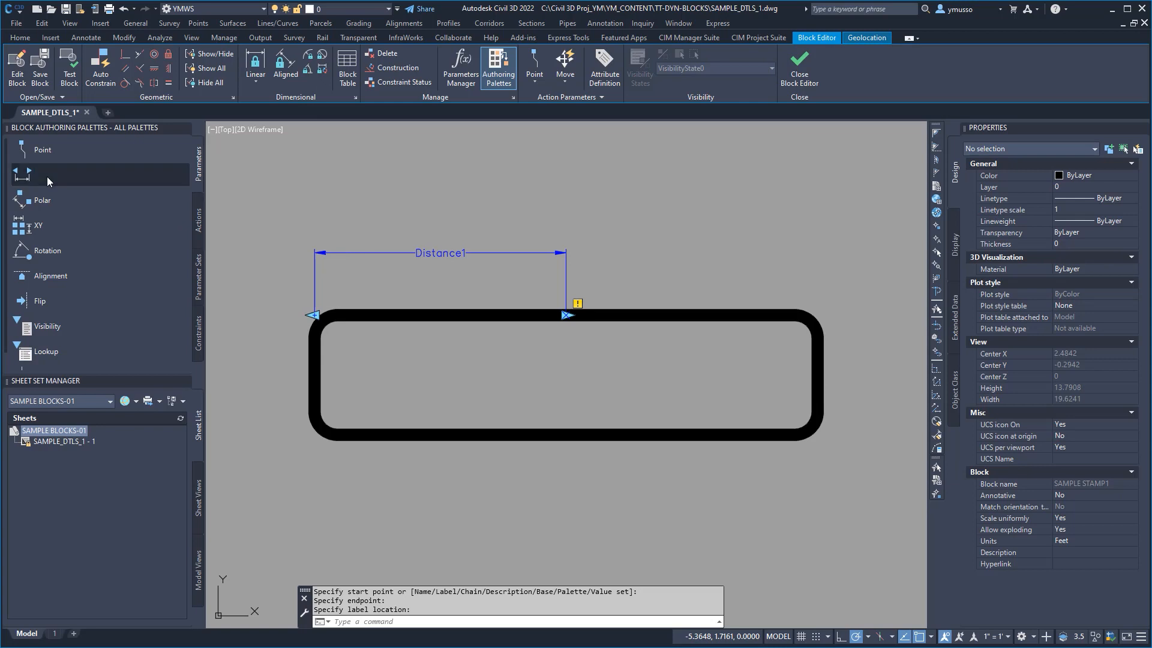
# Step: Add a vertical linear parameter from the midpoint of the frame's left side to its lower-left corner, labelled outside the left side
pyautogui.click(174, 175)
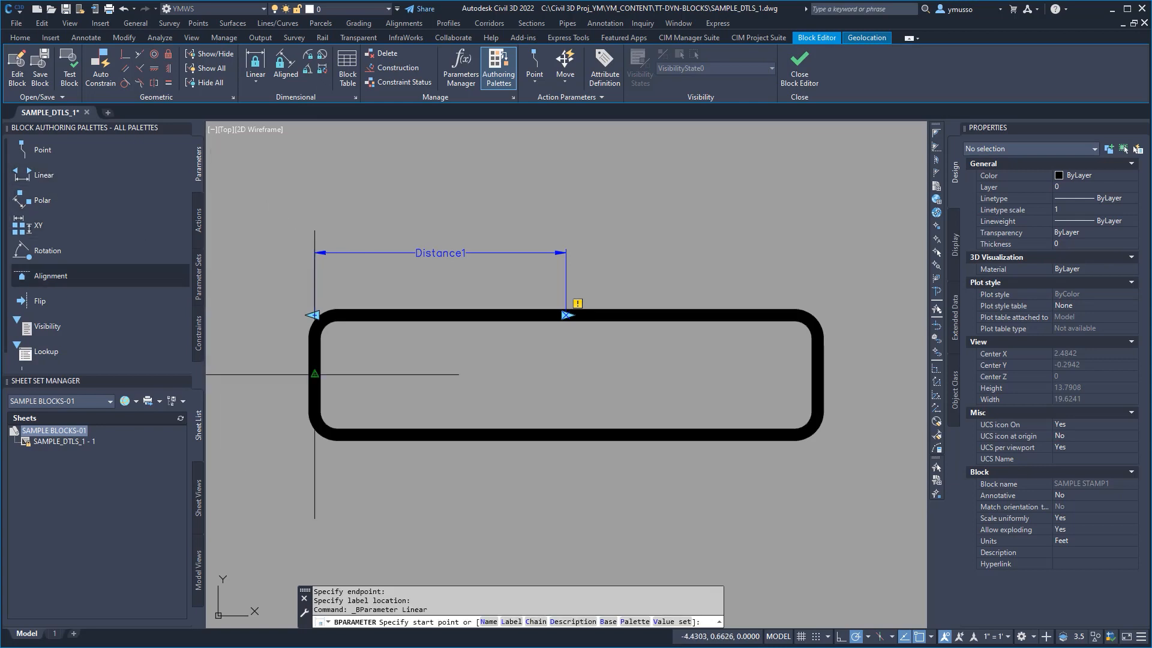
pyautogui.click(314, 374)
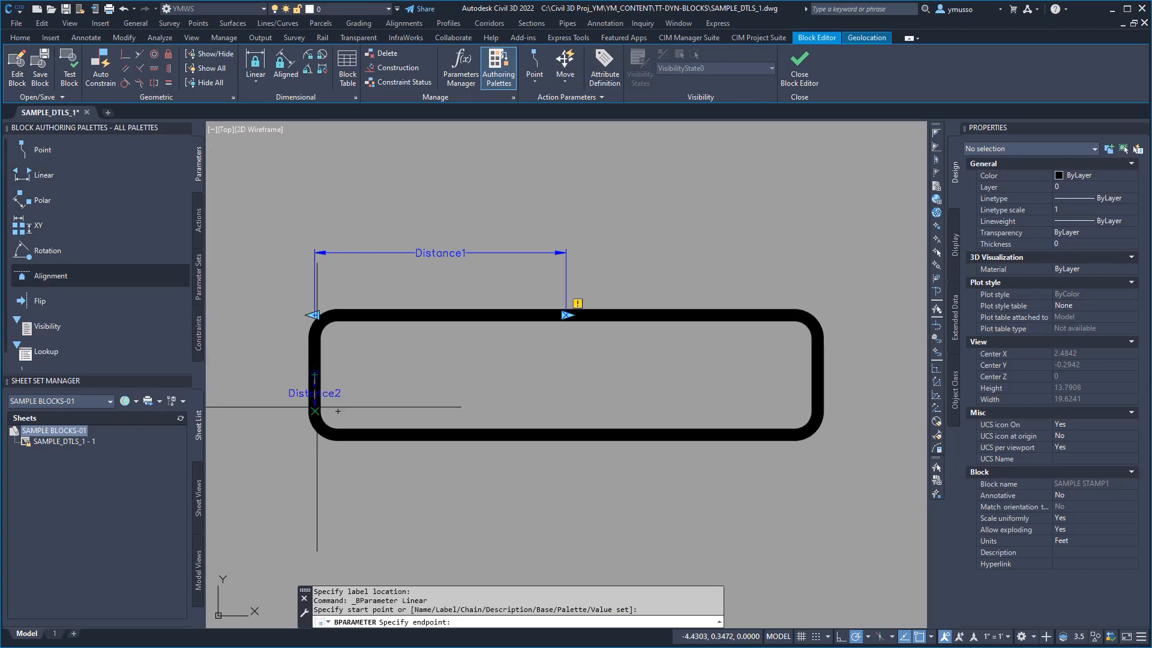
pyautogui.click(321, 437)
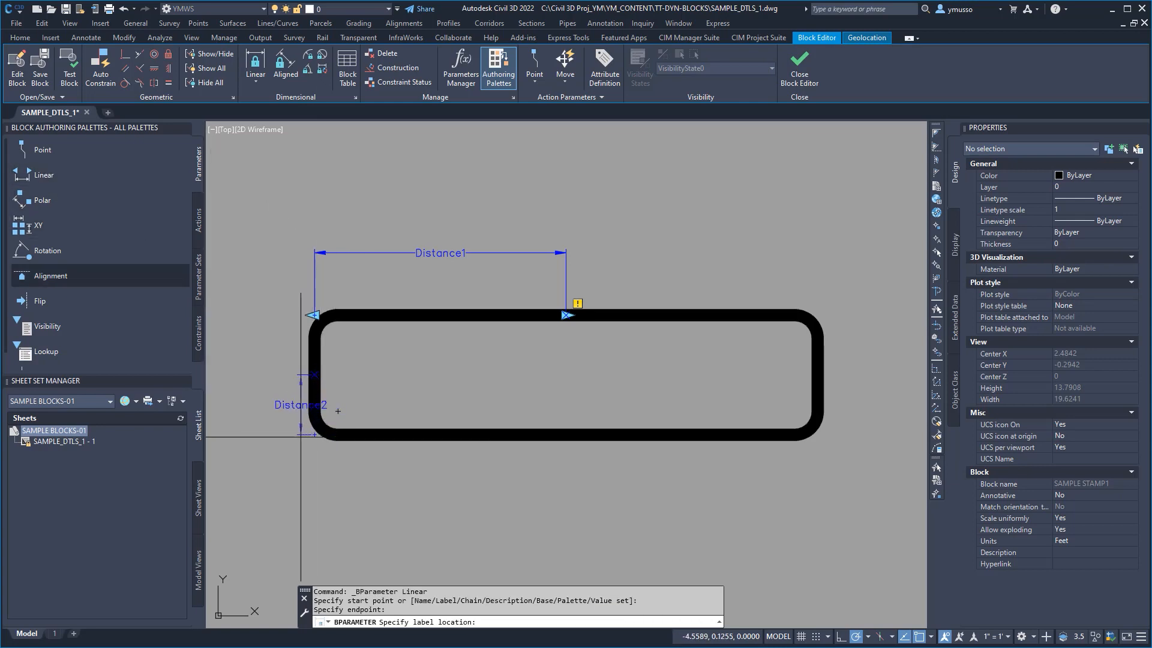
pyautogui.click(257, 444)
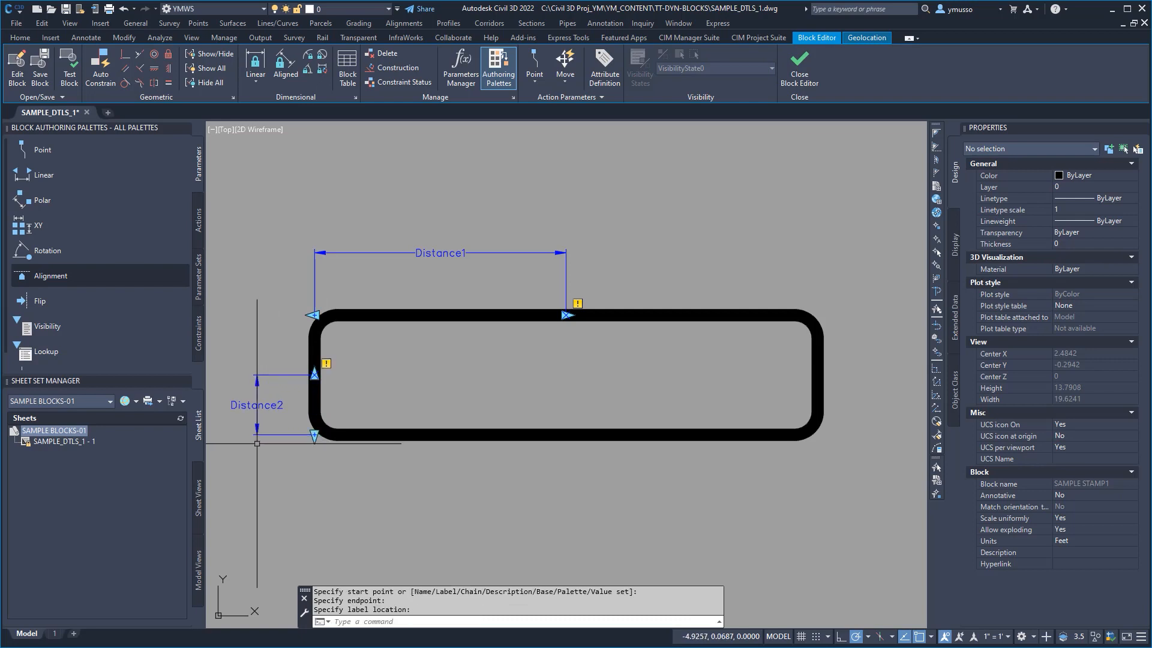
# Step: Add a linear parameter from the midpoint of the frame's lower edge to its lower-right corner, with the label below the frame
pyautogui.click(42, 175)
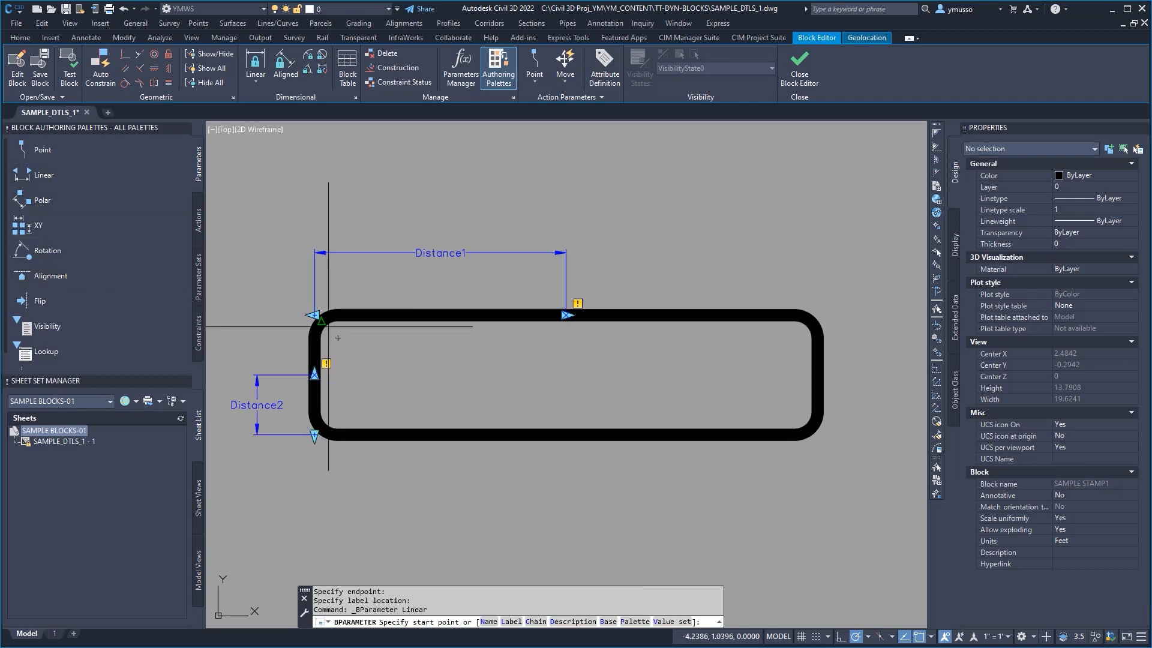
pyautogui.click(566, 434)
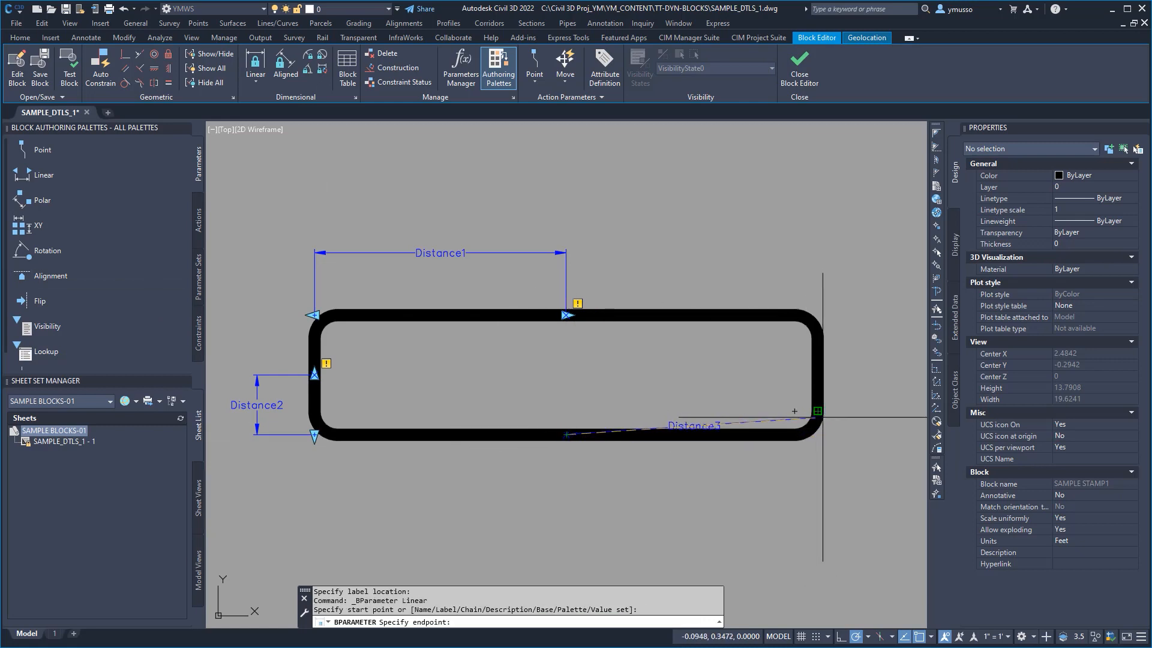
pyautogui.click(818, 434)
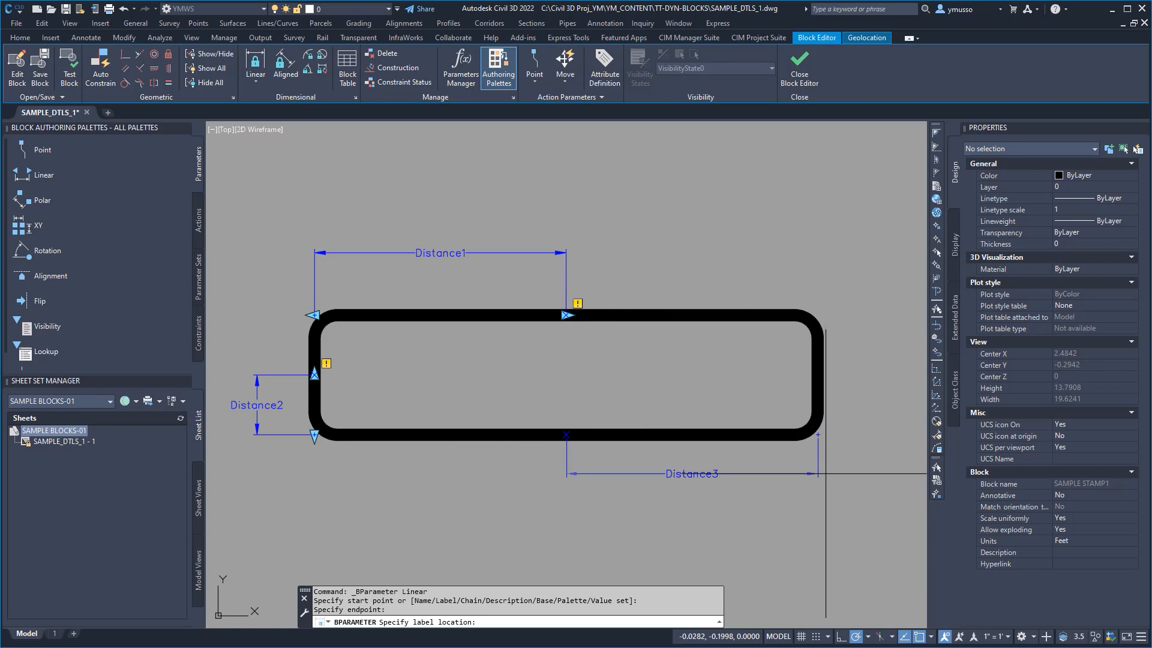
pyautogui.click(826, 492)
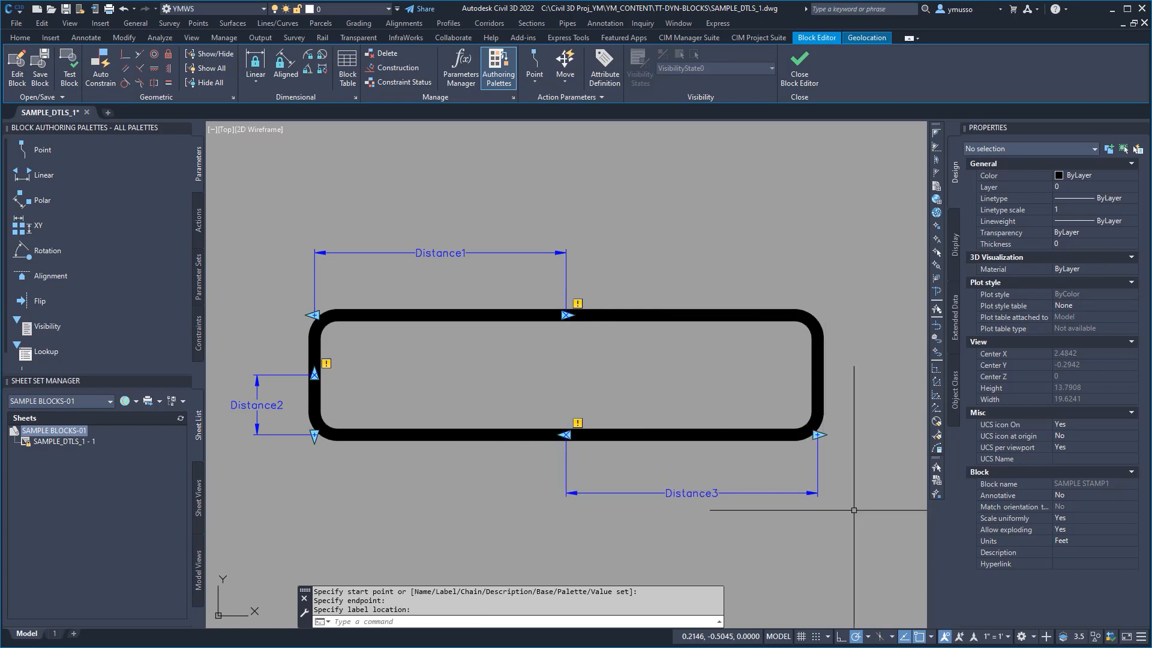
# Step: Start a Stretch action on the upper linear parameter, tied to its upper-left corner point, with a stretch frame around the frame's left half
pyautogui.click(201, 221)
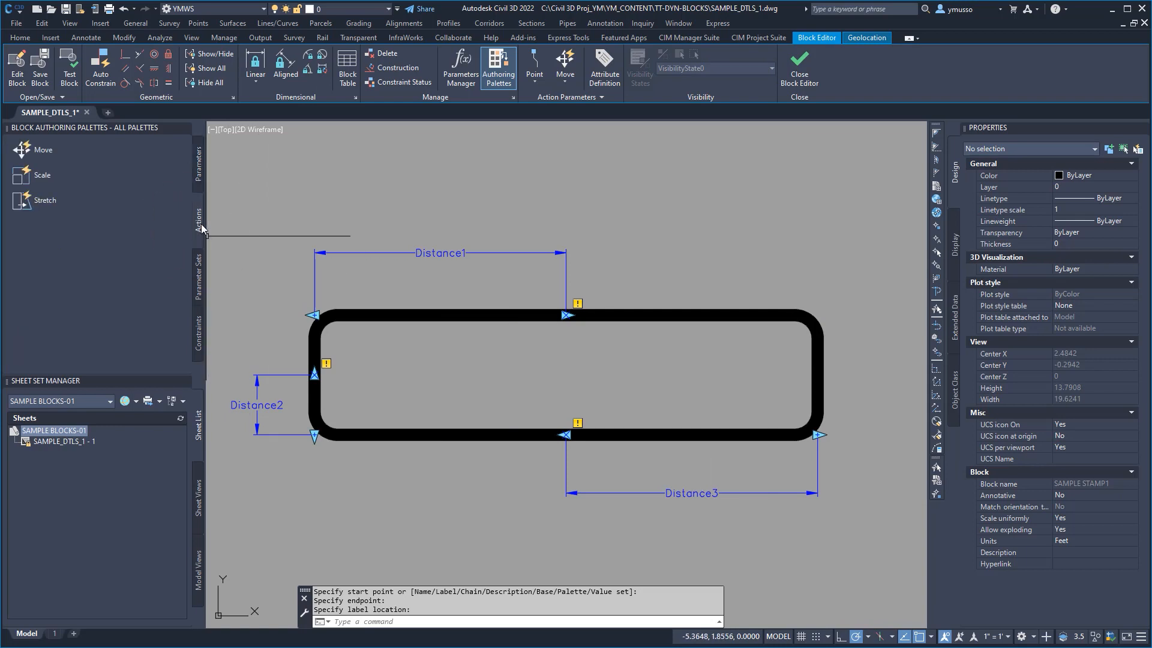
pyautogui.click(45, 202)
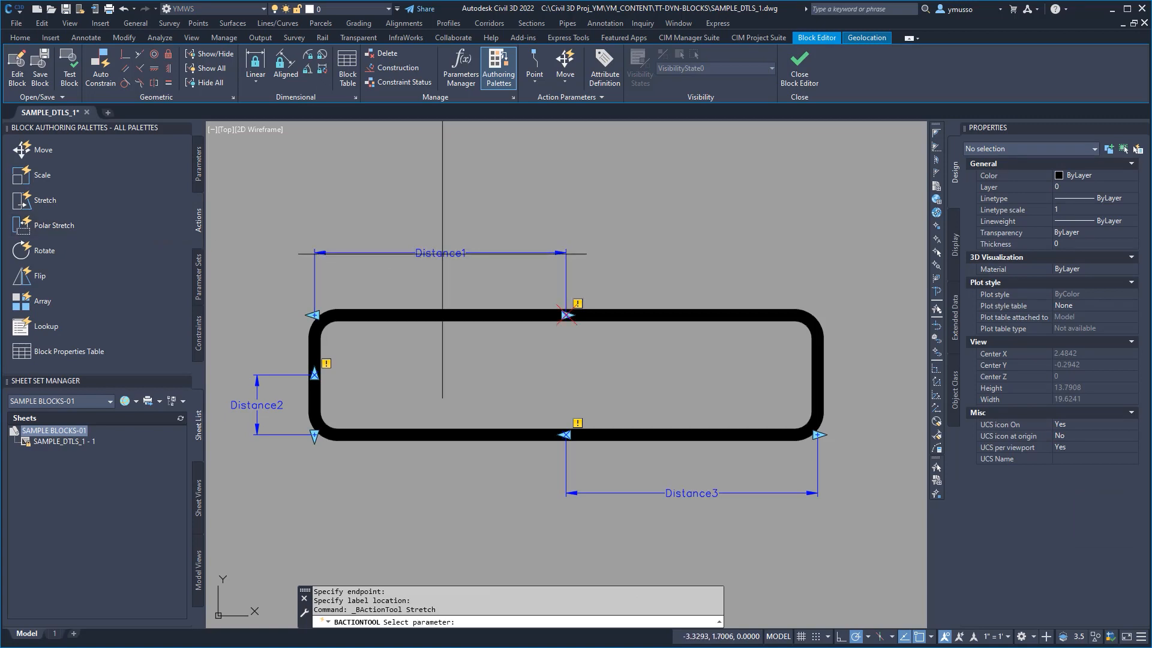
pyautogui.click(442, 254)
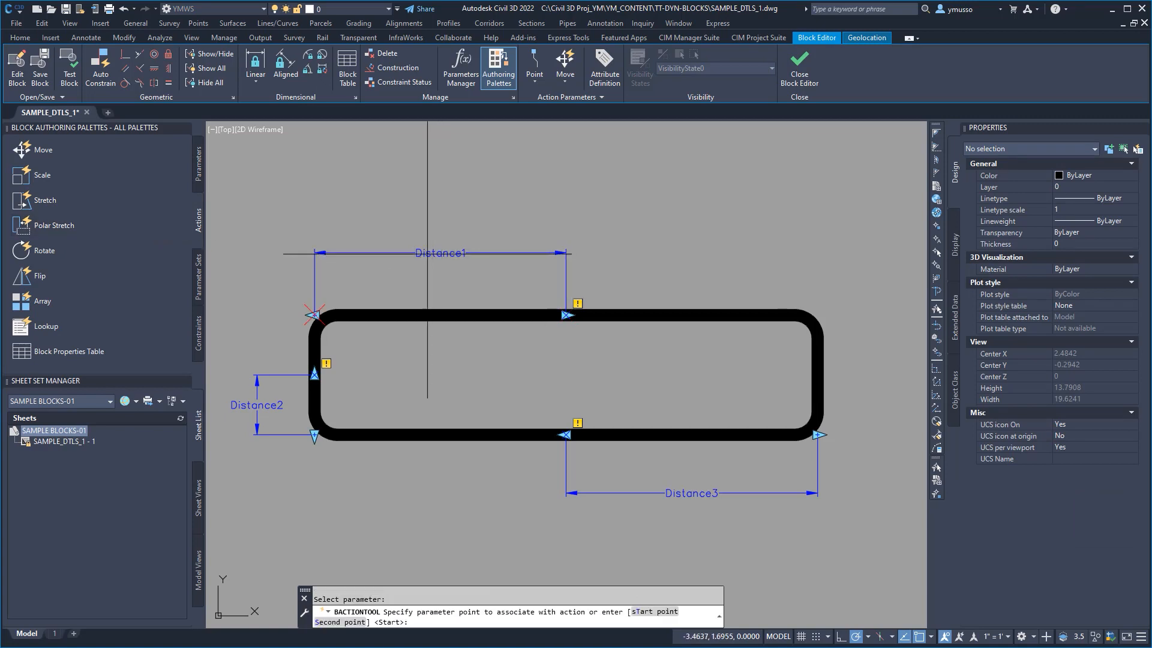
pyautogui.click(279, 322)
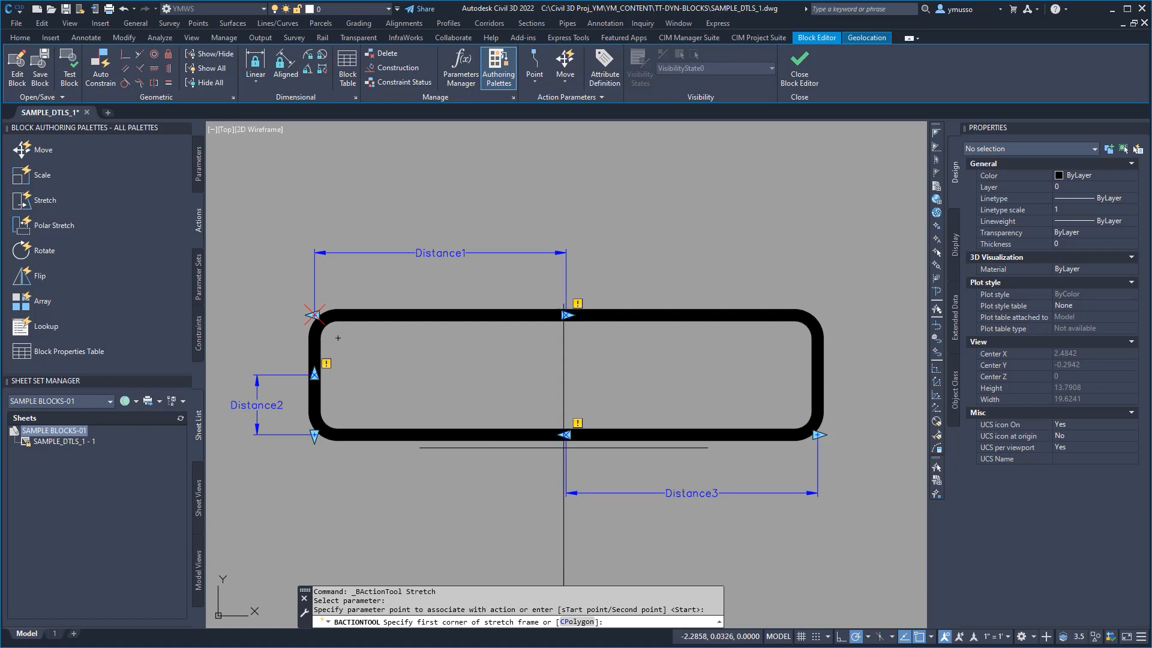
pyautogui.click(566, 523)
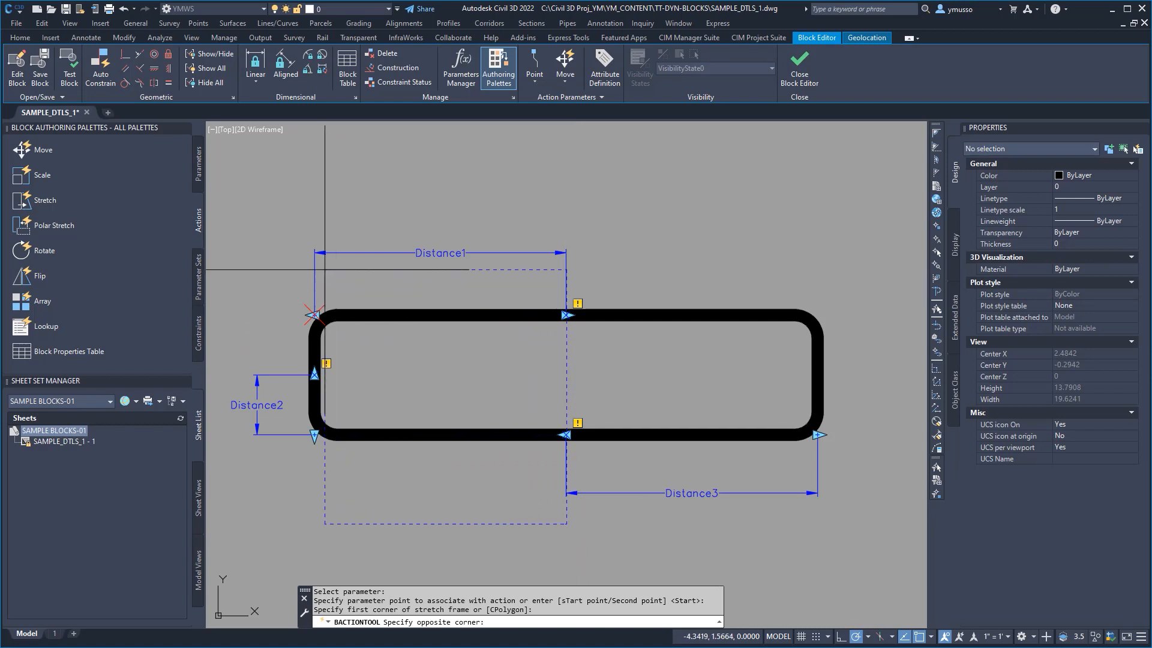
pyautogui.click(287, 211)
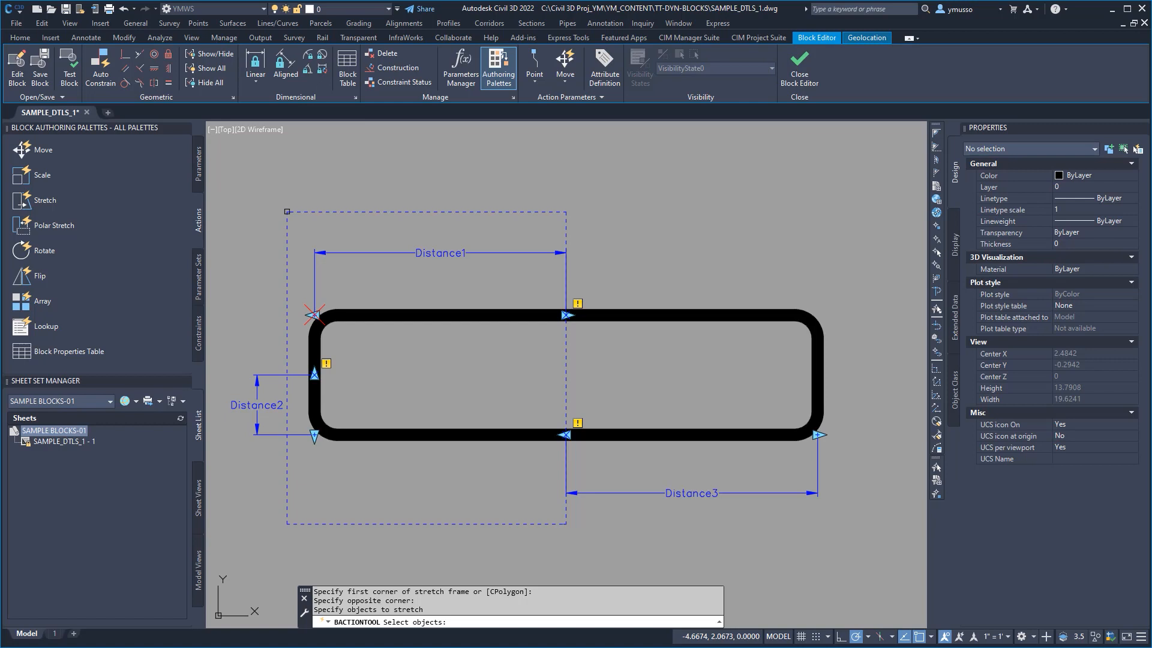
# Step: Choose the rounded frame and the parameters and grips on its left half as the objects to stretch, and finish the action
pyautogui.click(436, 284)
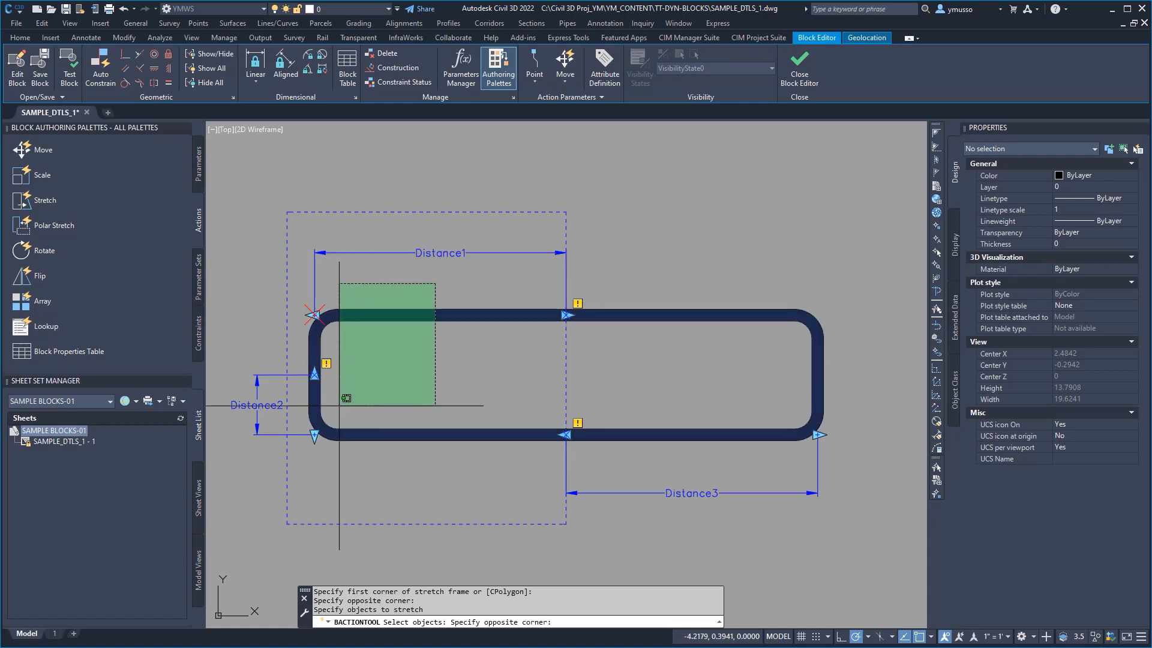
pyautogui.click(302, 480)
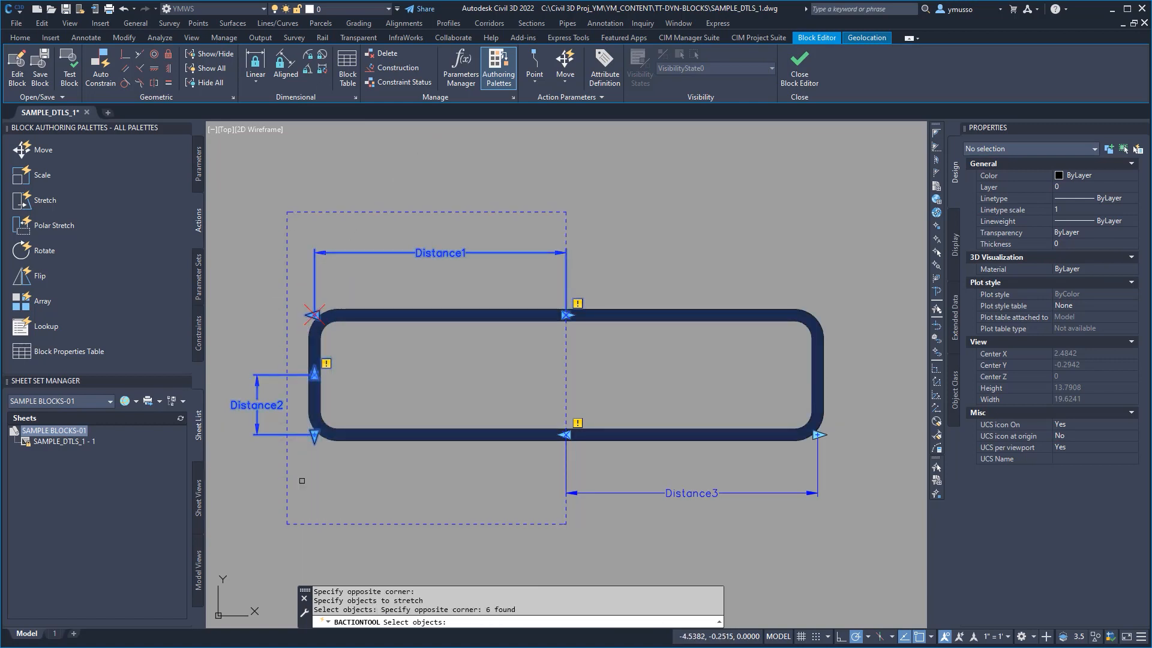
pyautogui.click(402, 483)
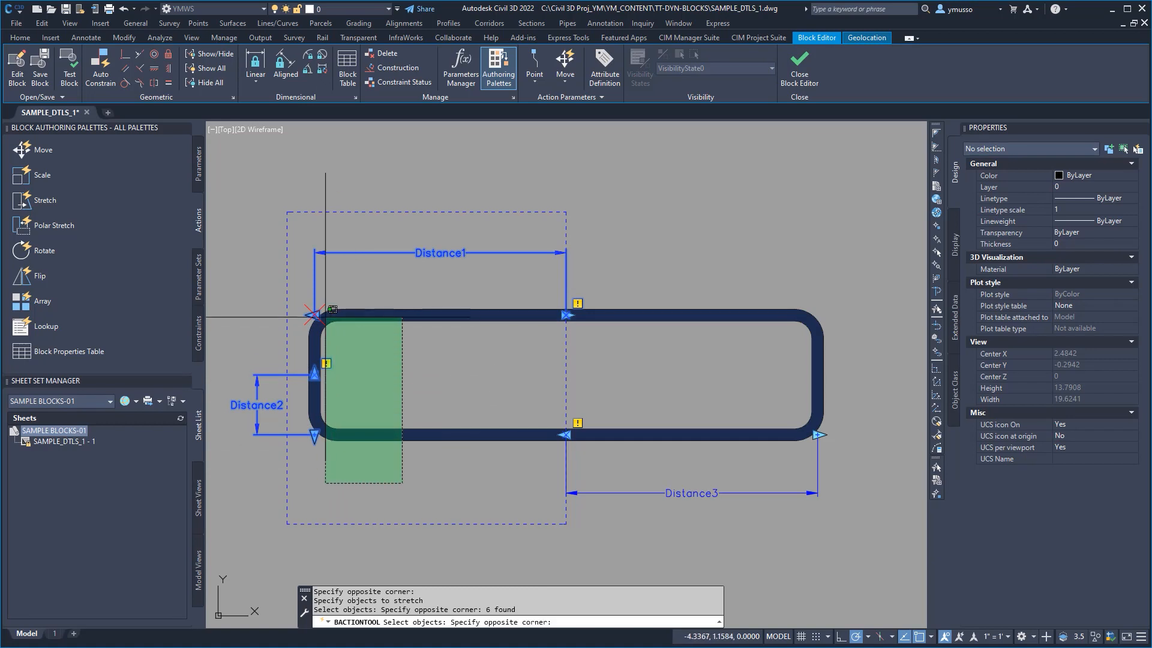
pyautogui.click(302, 287)
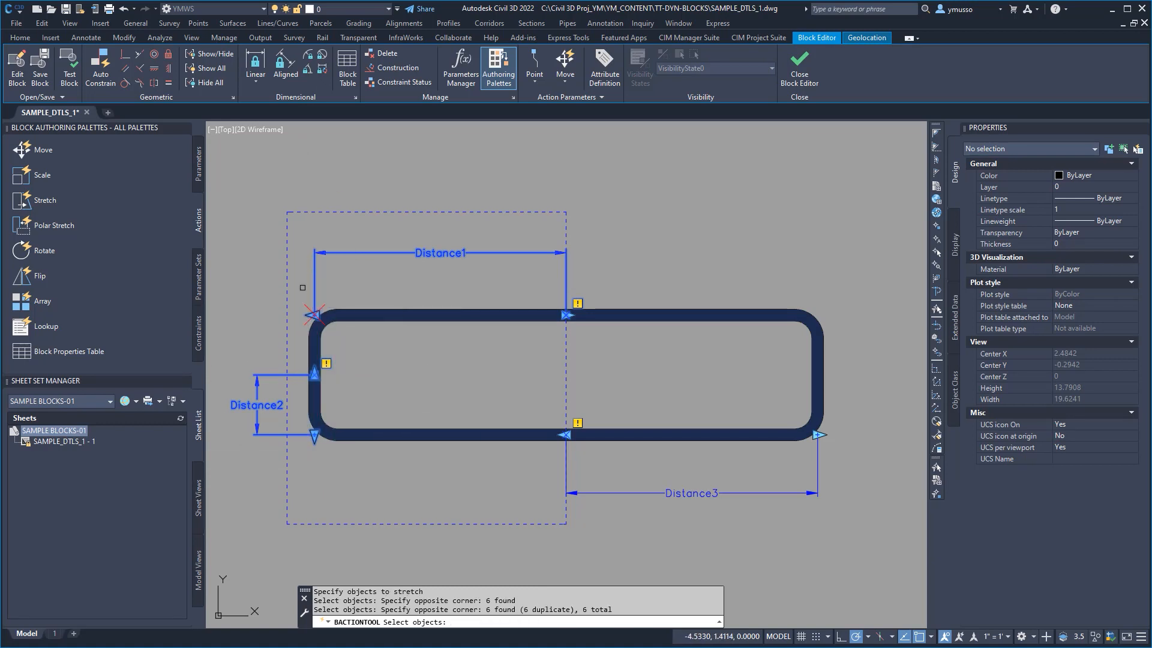
pyautogui.press('Return')
# Step: Examine the completed SAMPLE BLOCK1 example's upper-left Stretch action, including its stretch frame and selection set
pyautogui.scroll(-1, 812, 406)
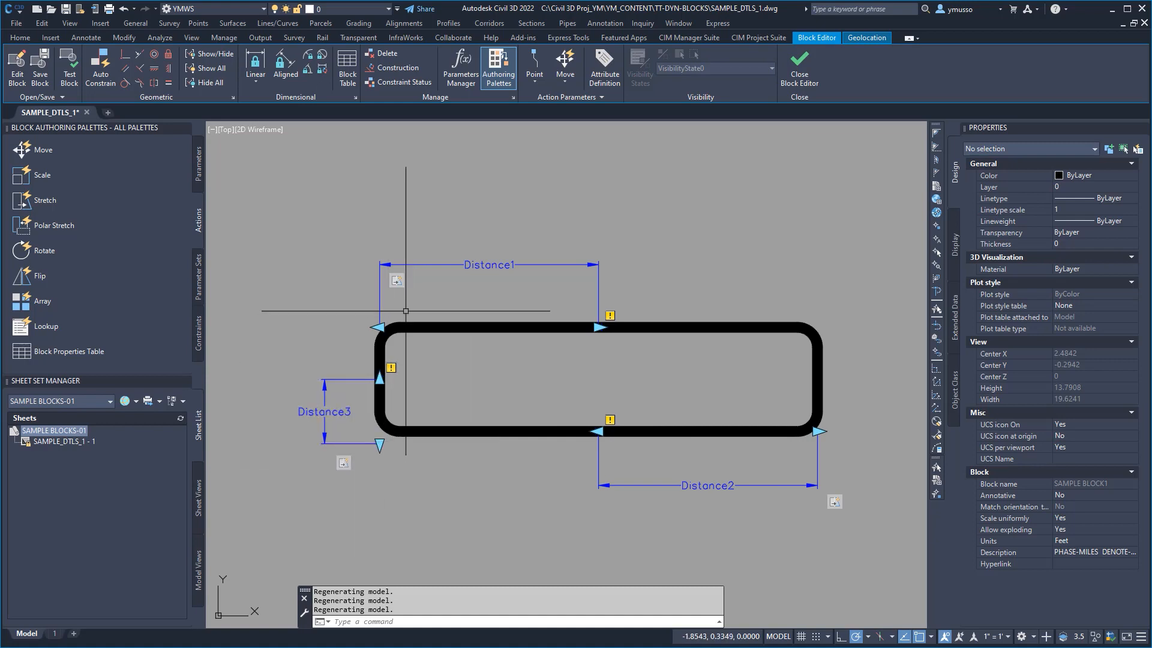
pyautogui.press('ctrl')
pyautogui.press('ctrl')
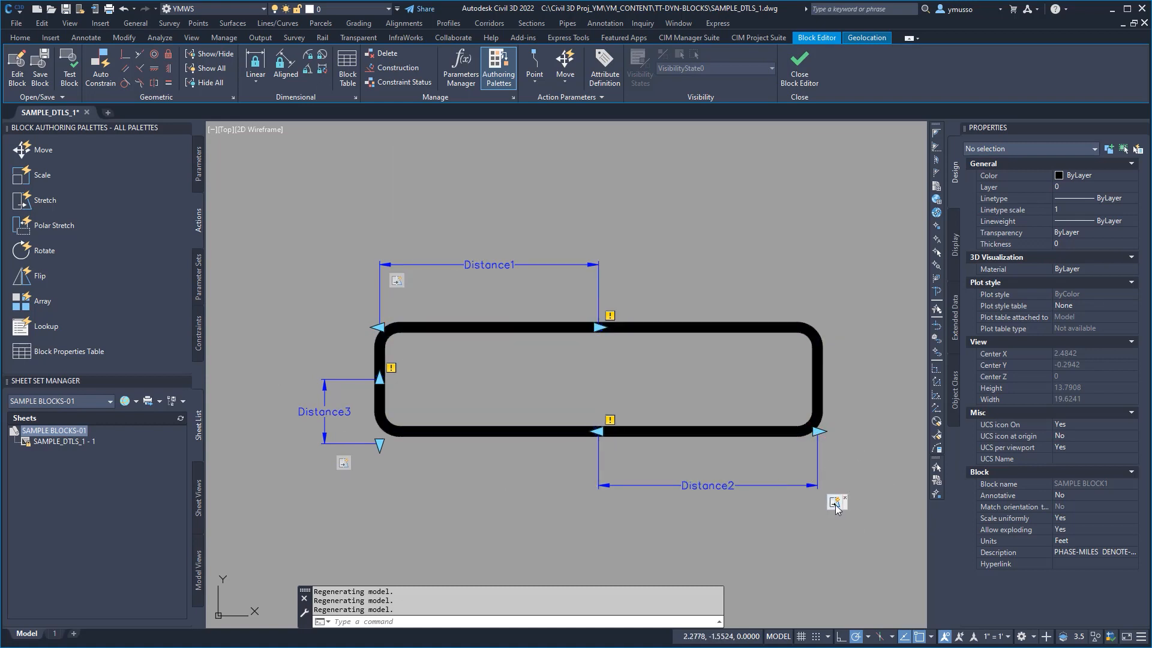
pyautogui.click(397, 280)
pyautogui.rightClick(399, 282)
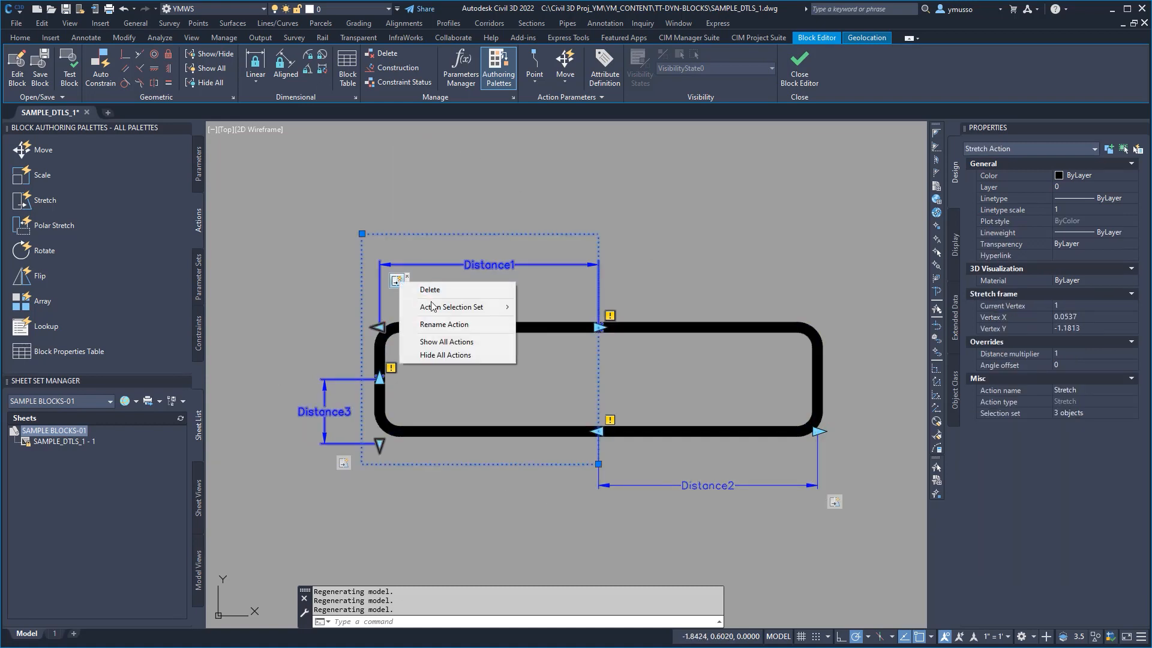
pyautogui.press('Escape')
pyautogui.press('Escape')
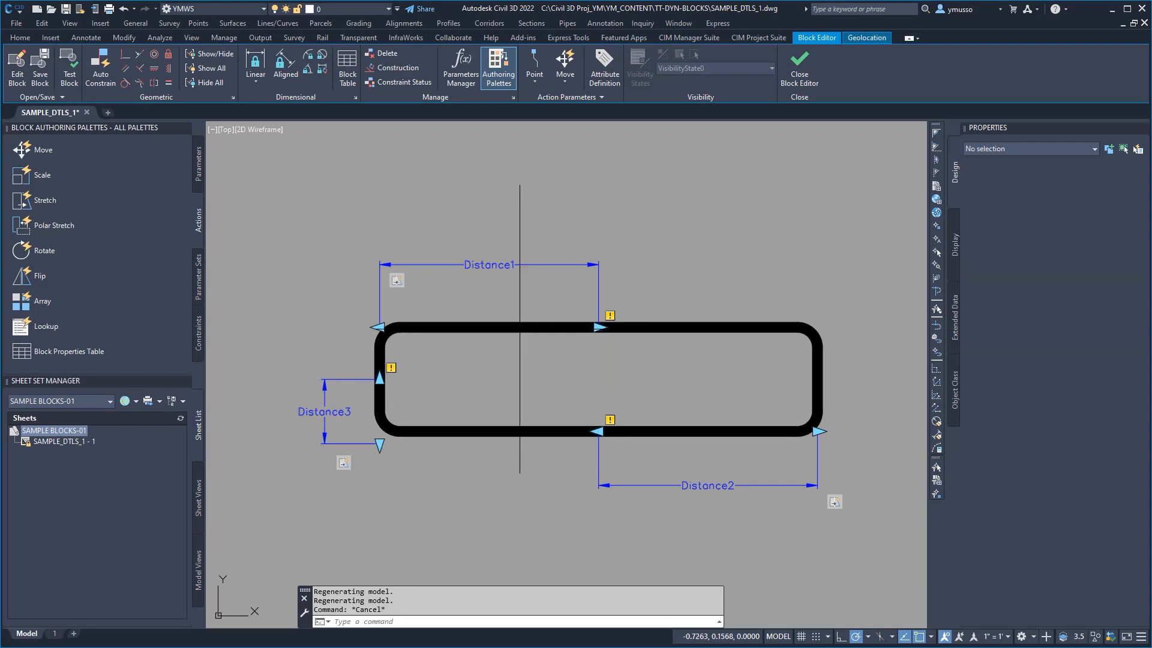
pyautogui.click(610, 315)
pyautogui.press('Escape')
pyautogui.press('Escape')
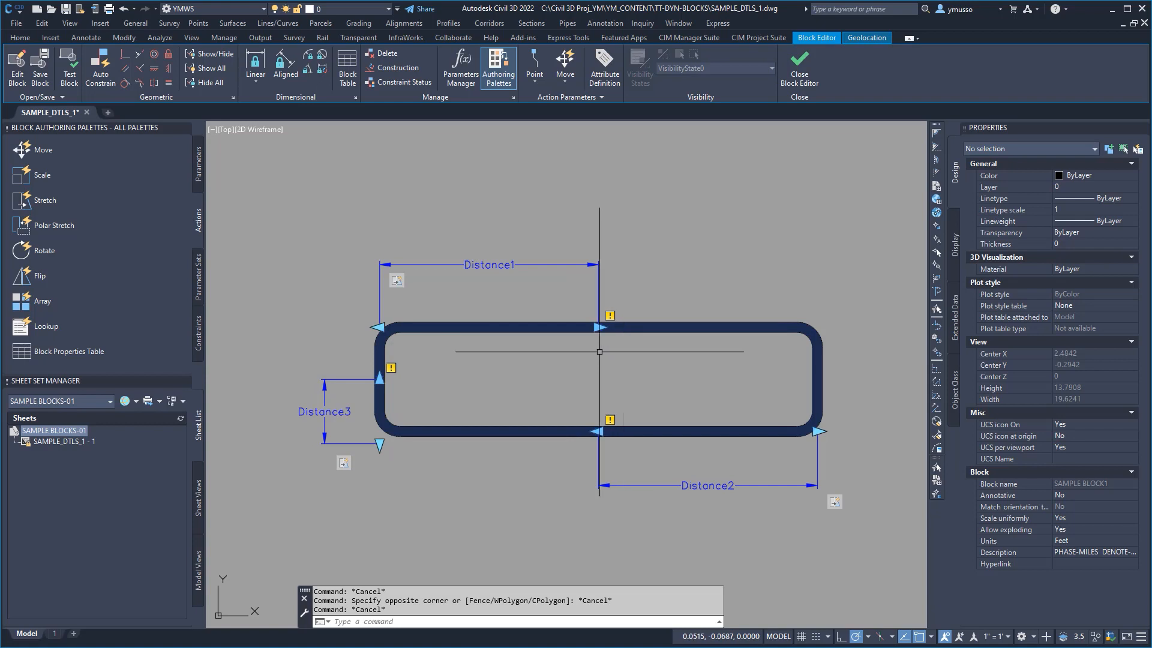
pyautogui.press('Escape')
pyautogui.press('Escape')
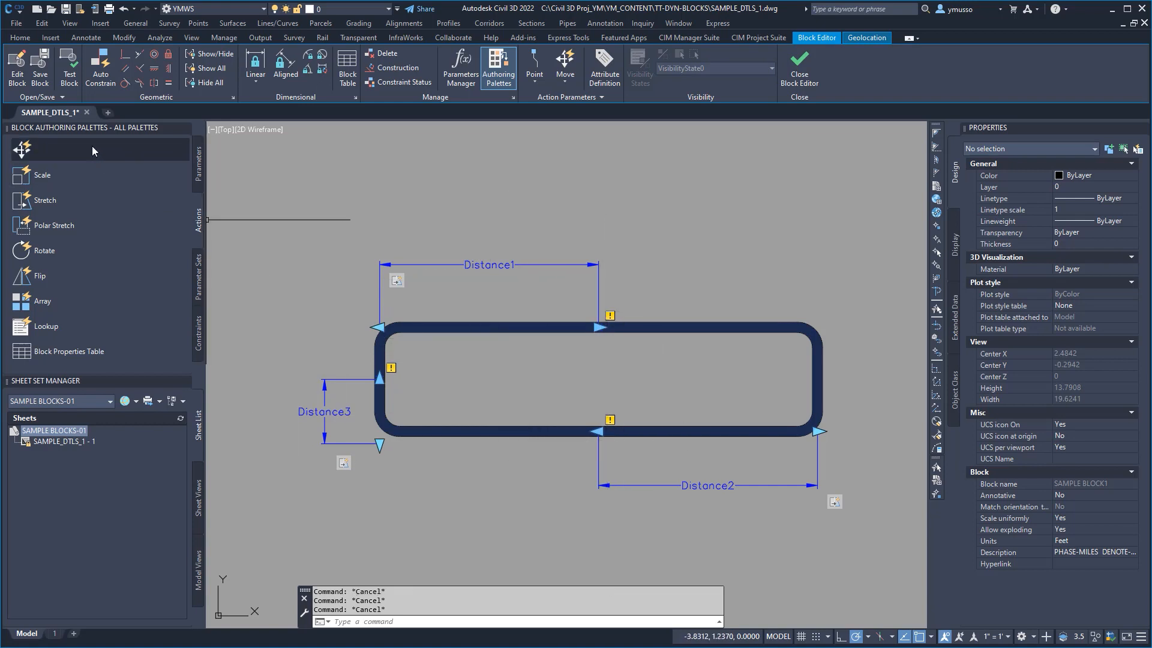
# Step: Test the block by stretching its left side, right side and lower edge with the stretch grips, and close the test window
pyautogui.click(69, 77)
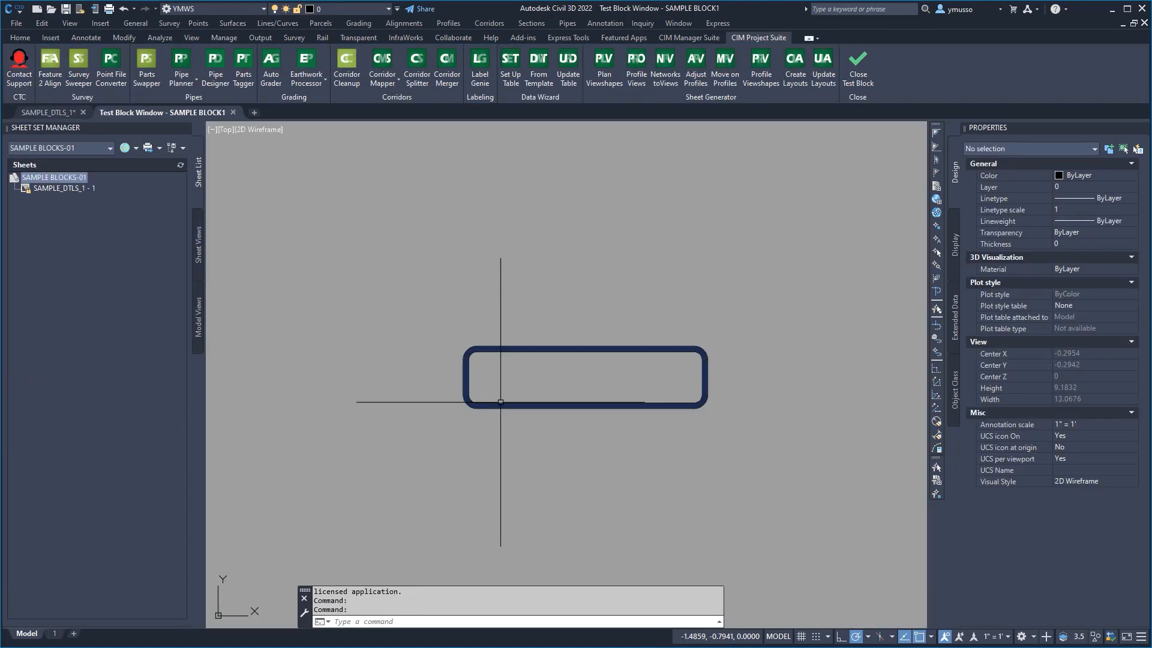
pyautogui.click(464, 399)
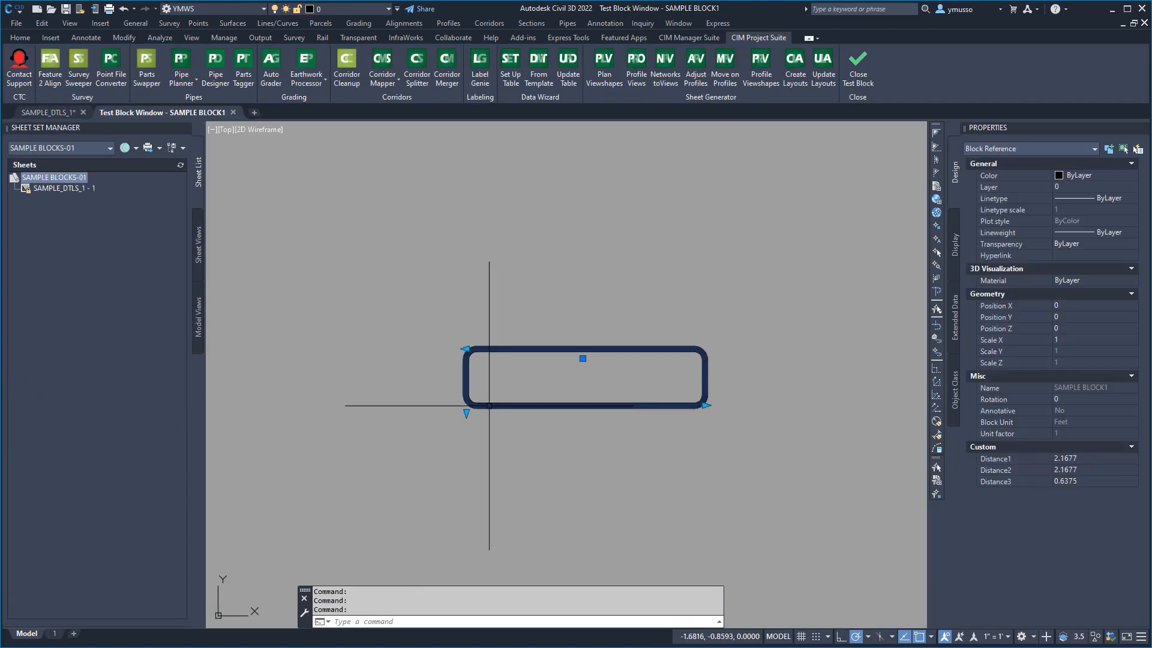
pyautogui.click(466, 347)
pyautogui.click(394, 348)
pyautogui.click(396, 413)
pyautogui.click(396, 472)
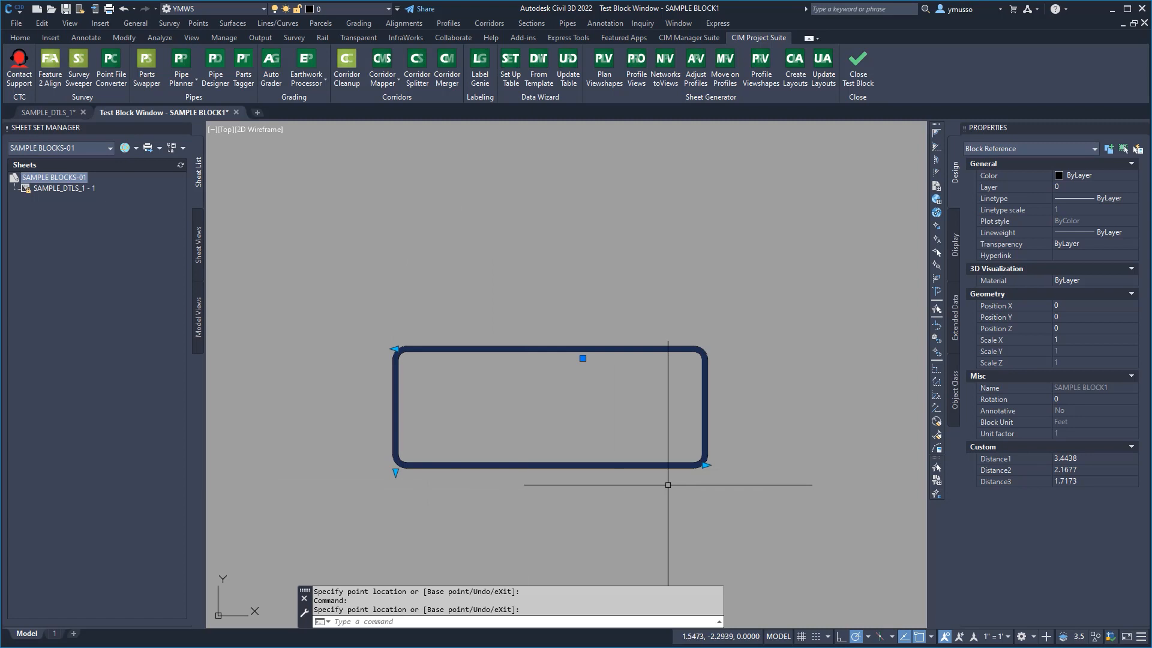
pyautogui.click(707, 464)
pyautogui.click(765, 400)
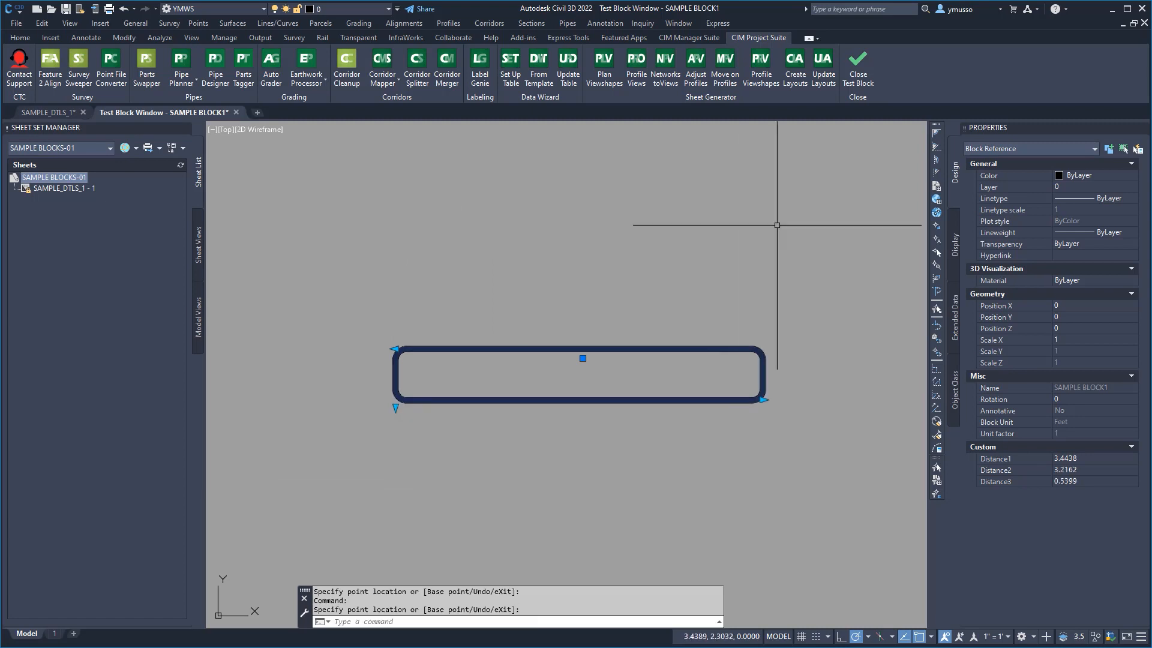
pyautogui.click(860, 78)
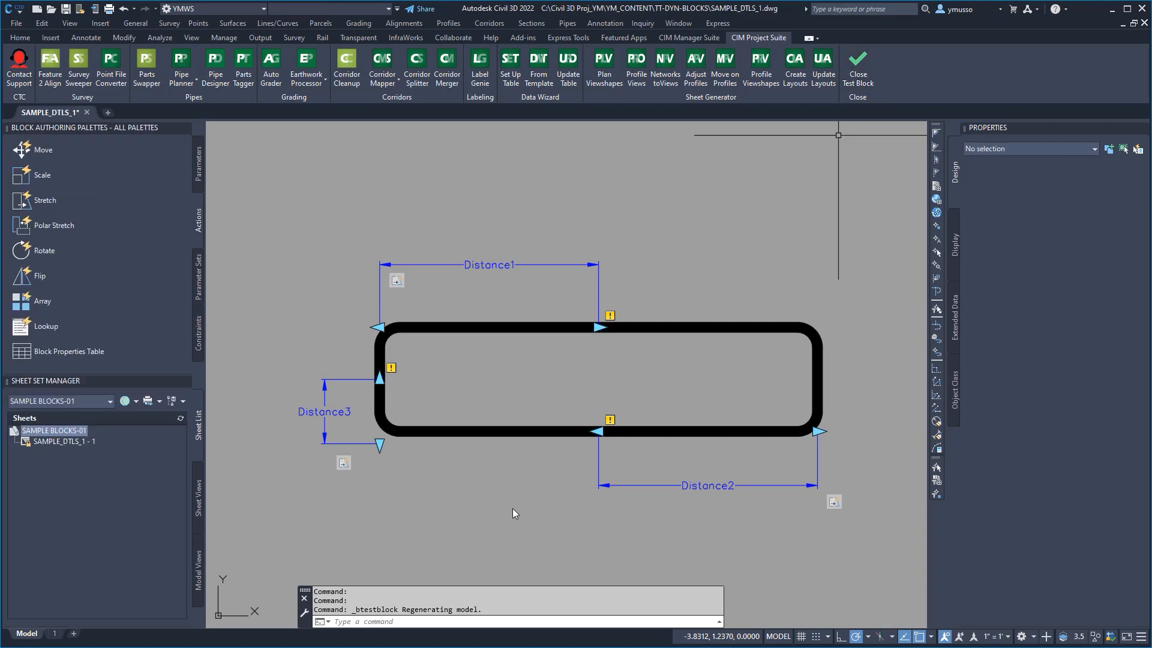
# Step: Start an attribute definition with tag TITLETEXT, prompt TITLE TEXT and default TITLE TEXT
pyautogui.write('ATT')
pyautogui.press('Return')
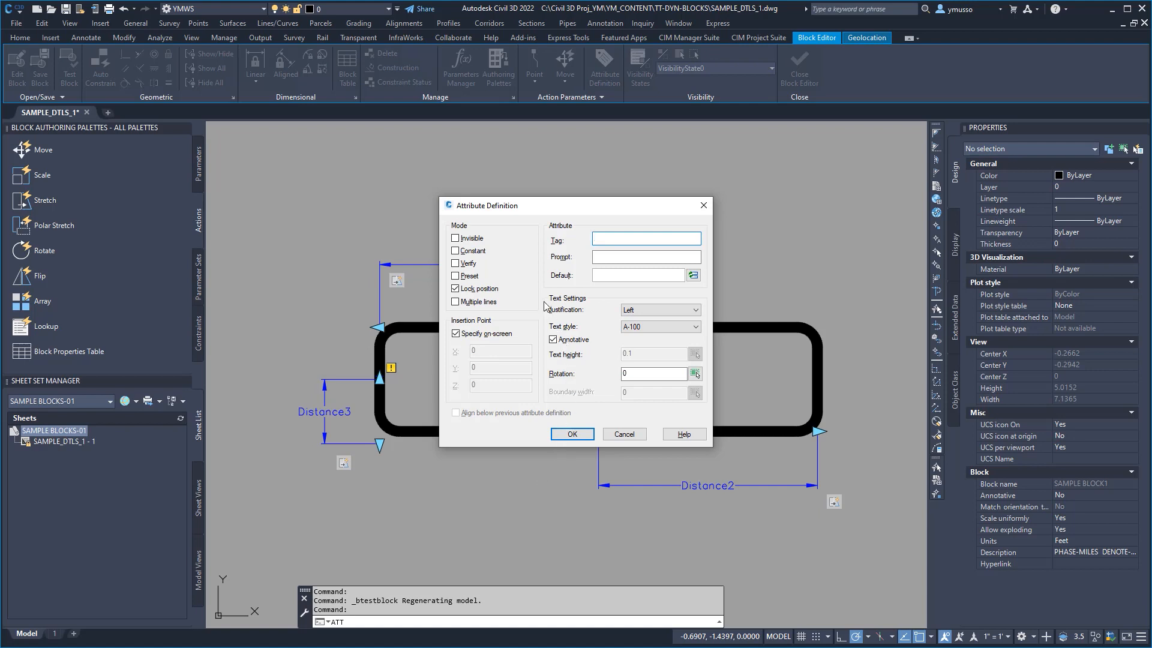
pyautogui.press('ctrl')
pyautogui.press('ctrl')
pyautogui.click(608, 258)
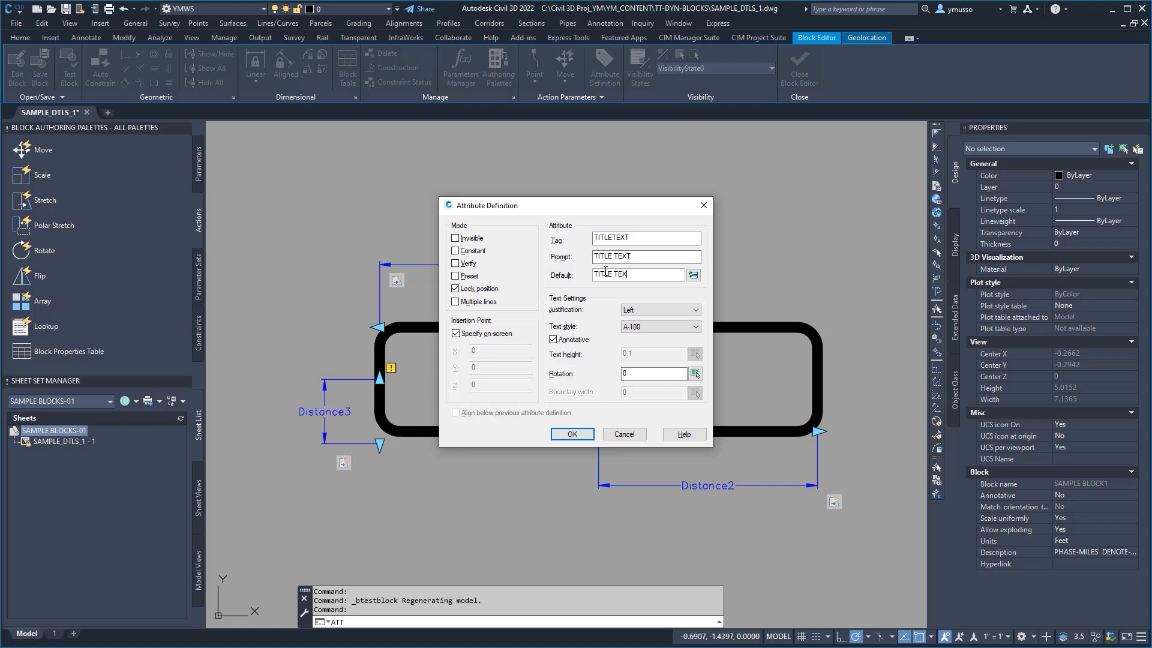
# Step: Examine the SheetSet fields available for the attribute's default value, including CurrentSheetSetProjectMilestone, and leave without inserting one
pyautogui.moveTo(631, 275); pyautogui.dragTo(578, 268)
pyautogui.rightClick(614, 277)
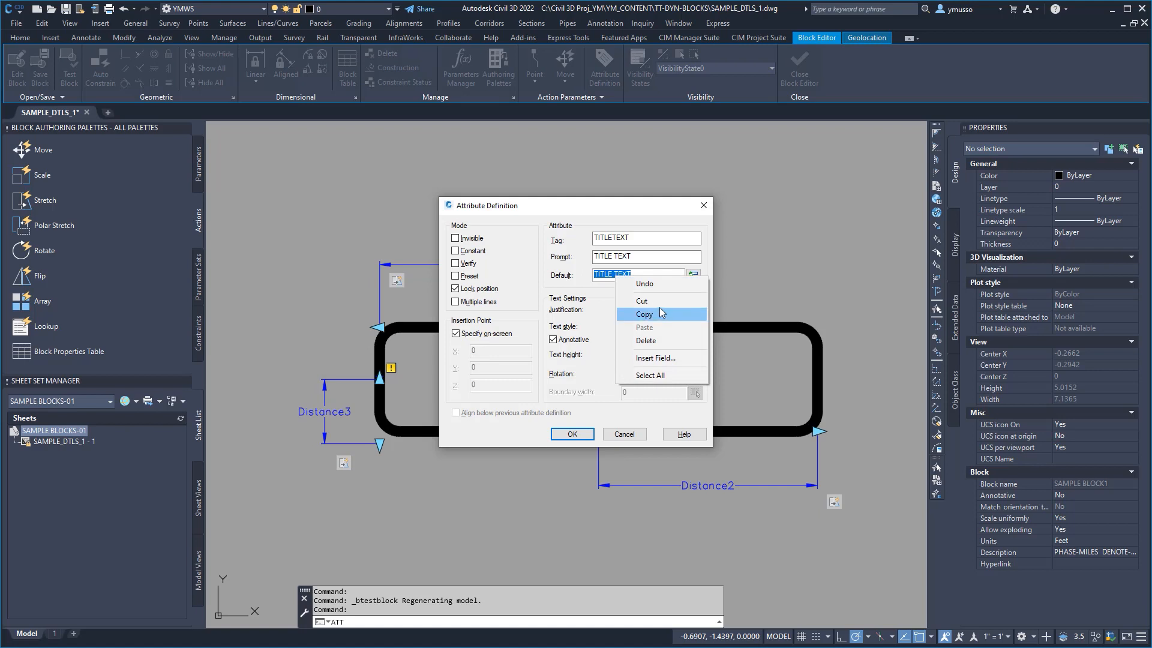
pyautogui.click(668, 357)
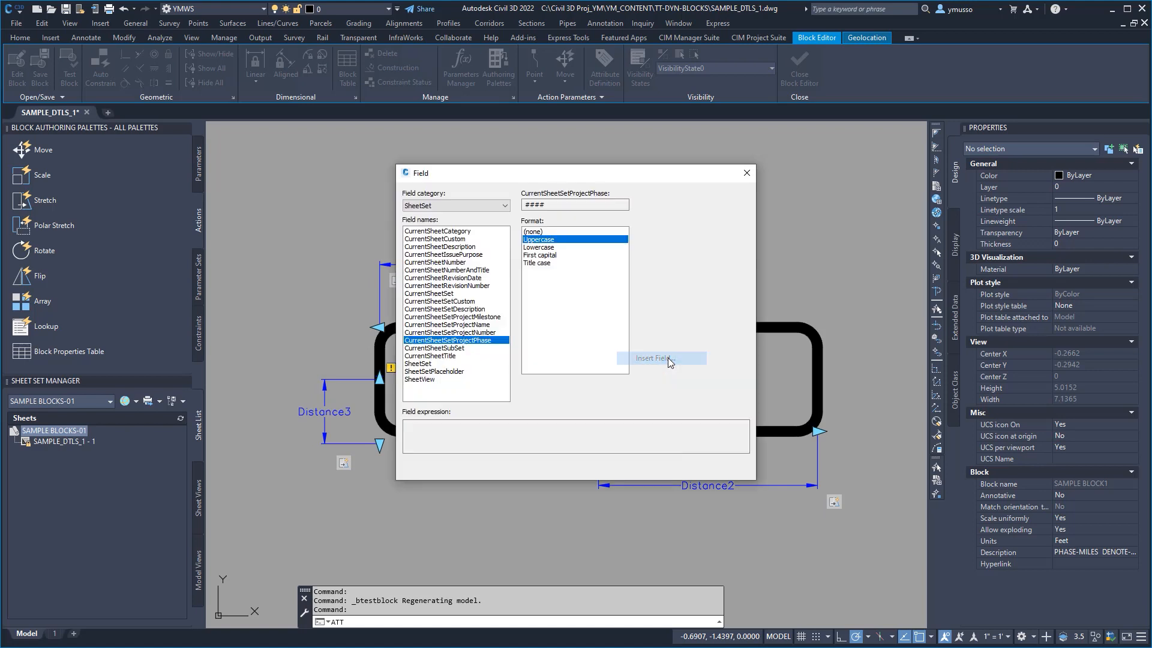
pyautogui.click(496, 318)
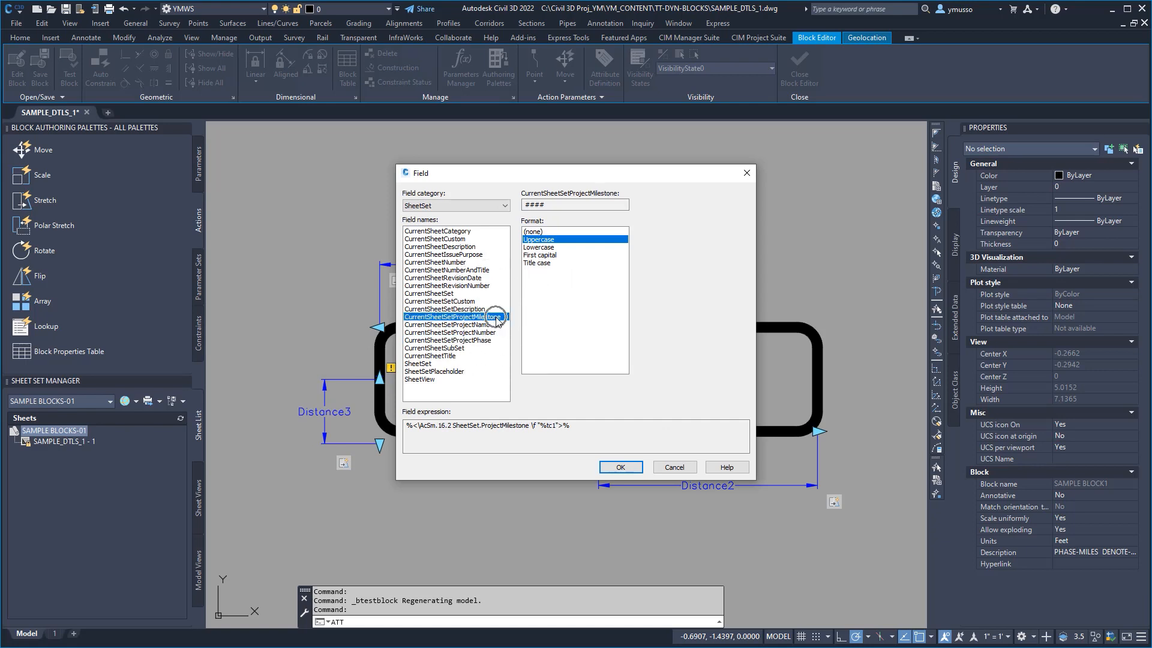
pyautogui.click(674, 467)
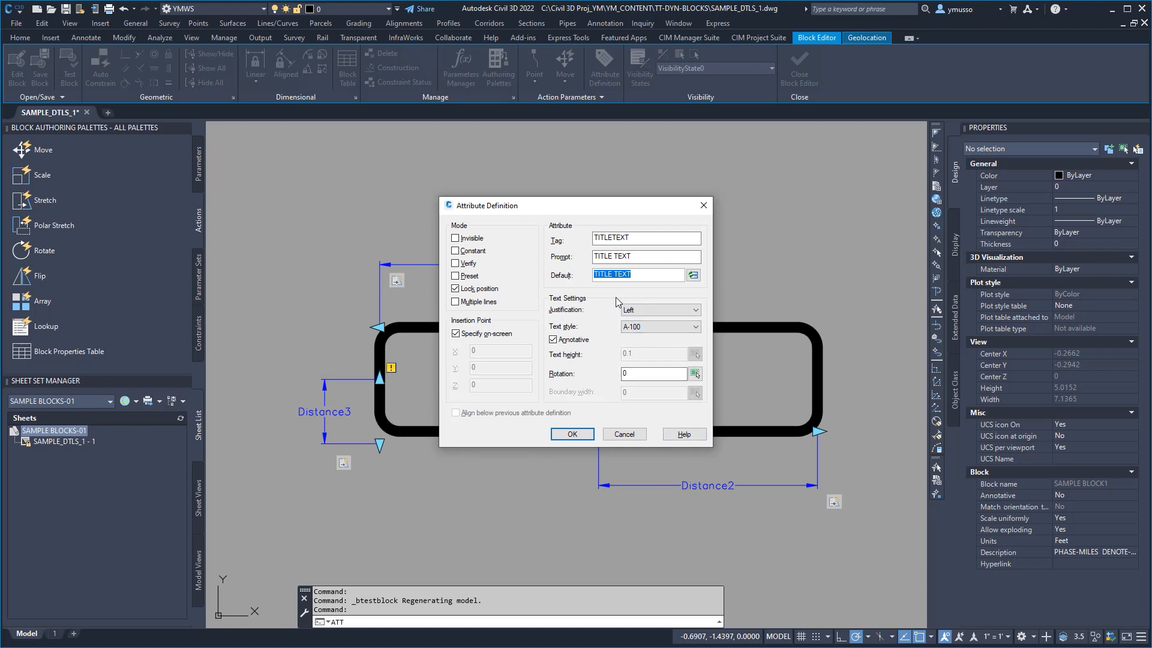
# Step: Set the attribute's justification to Top center, its text style to T-BLOCK and its text height to 0.3, and accept the definition
pyautogui.click(684, 310)
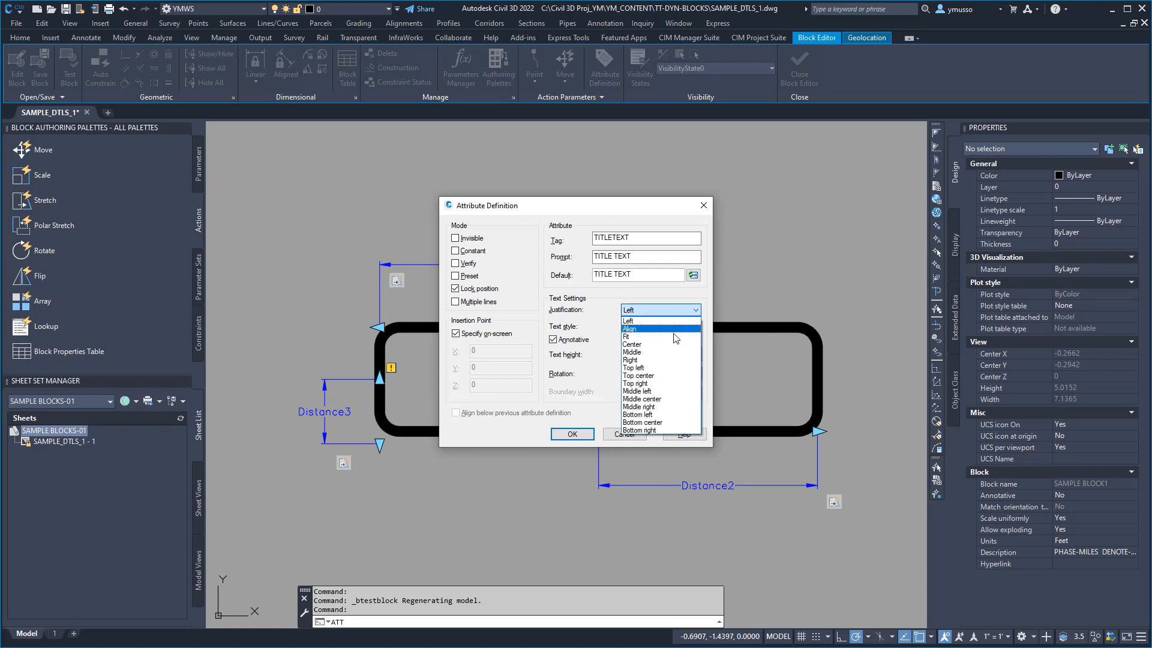
pyautogui.click(651, 377)
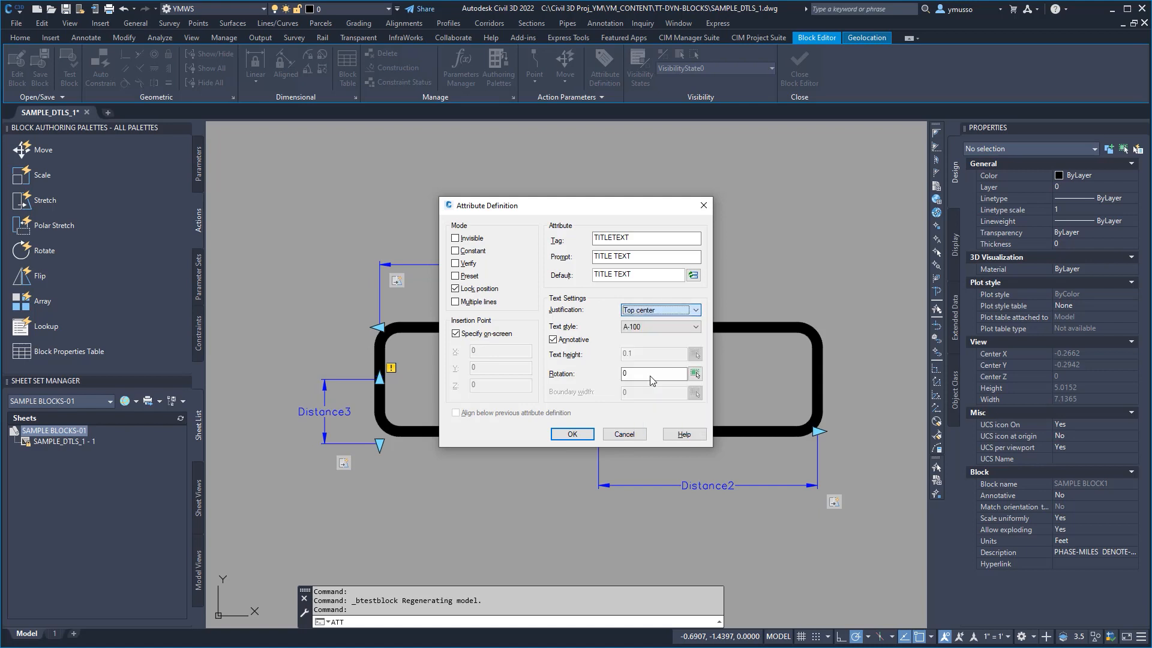
pyautogui.click(695, 327)
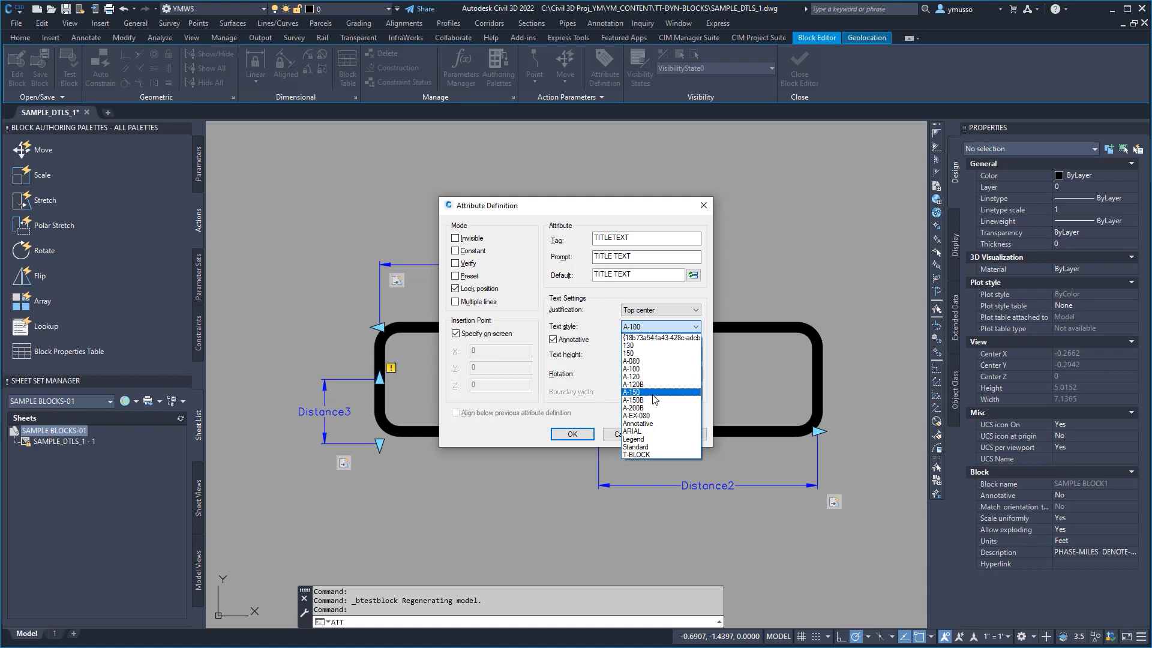
pyautogui.click(646, 455)
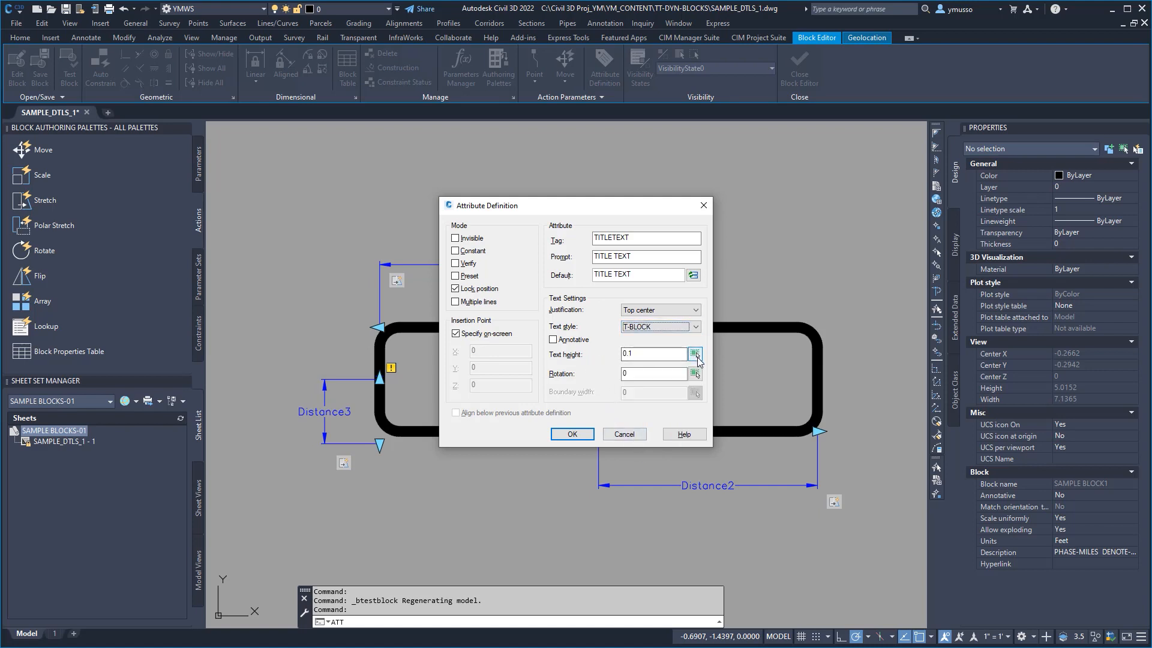
pyautogui.click(631, 354)
pyautogui.click(572, 434)
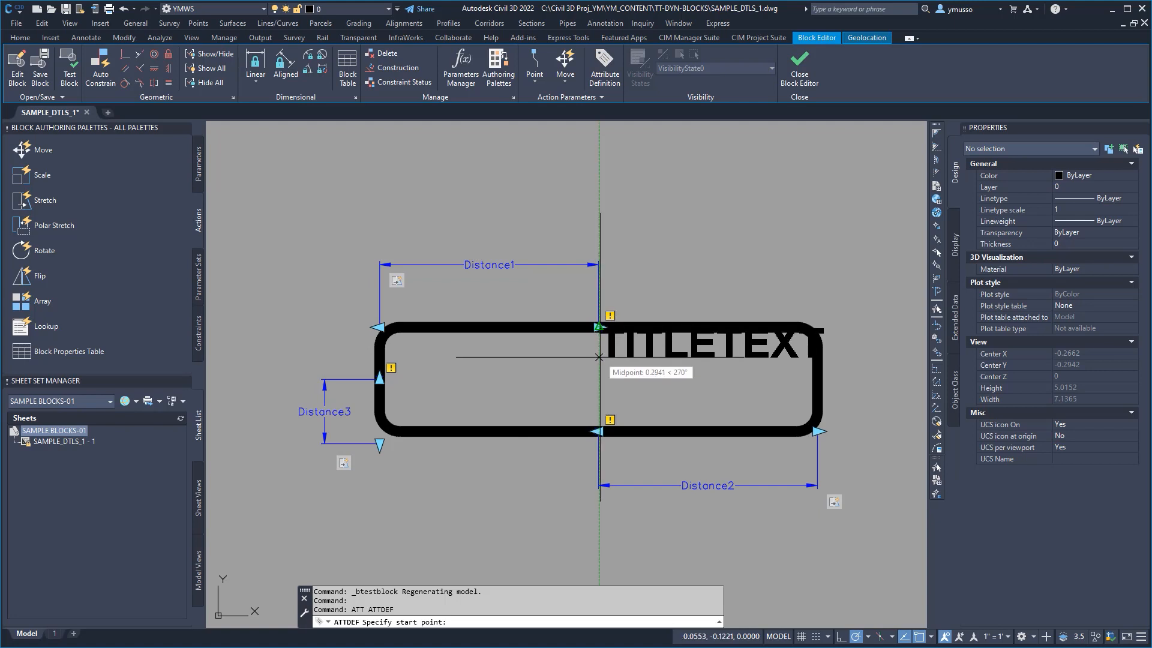
# Step: Place the TITLETEXT attribute on the frame's vertical centreline and move it straight up, closer to the upper edge
pyautogui.click(599, 360)
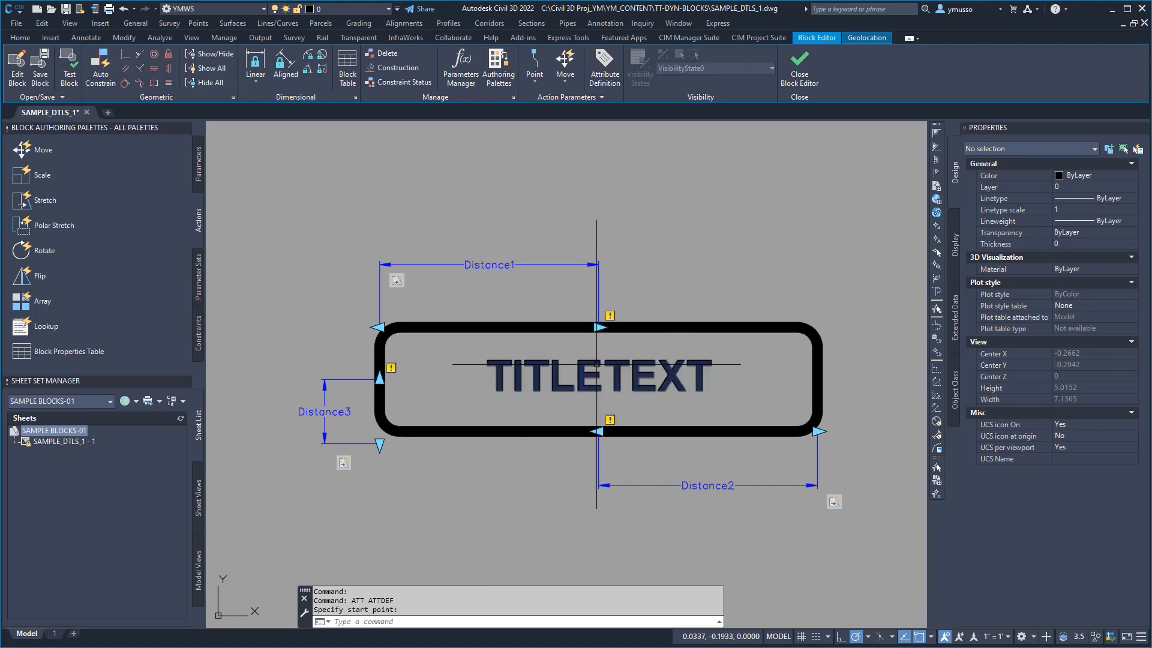
pyautogui.click(600, 361)
pyautogui.click(598, 360)
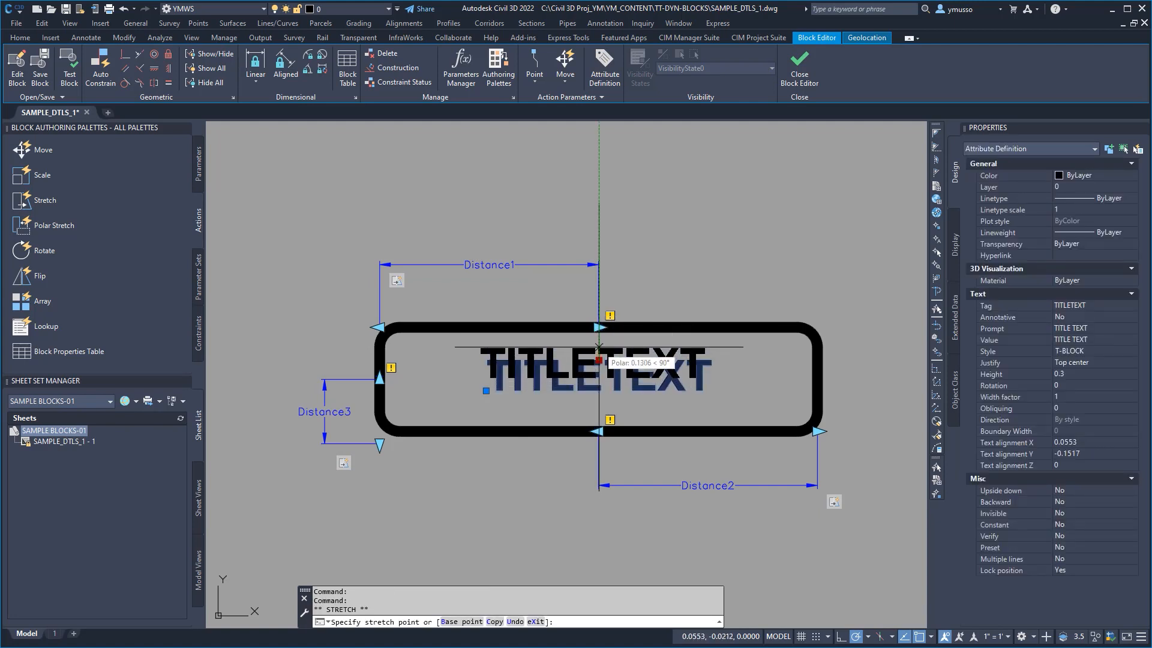
pyautogui.click(598, 353)
pyautogui.press('Escape')
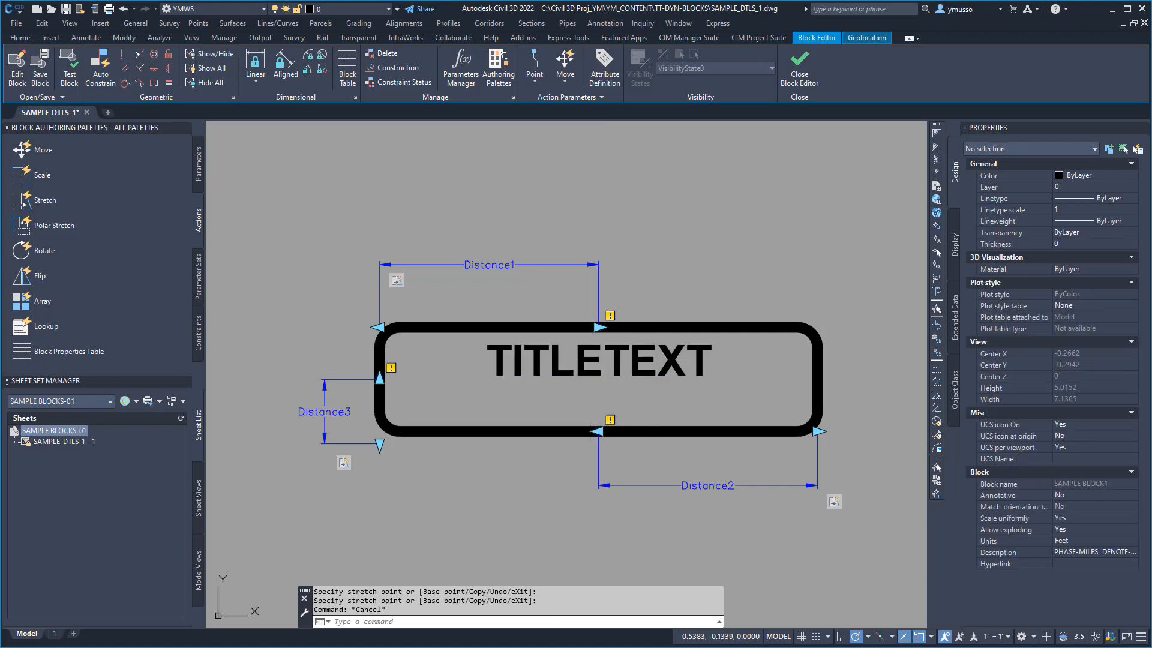
# Step: Close the block editor and save the parameter changes to the block
pyautogui.click(666, 376)
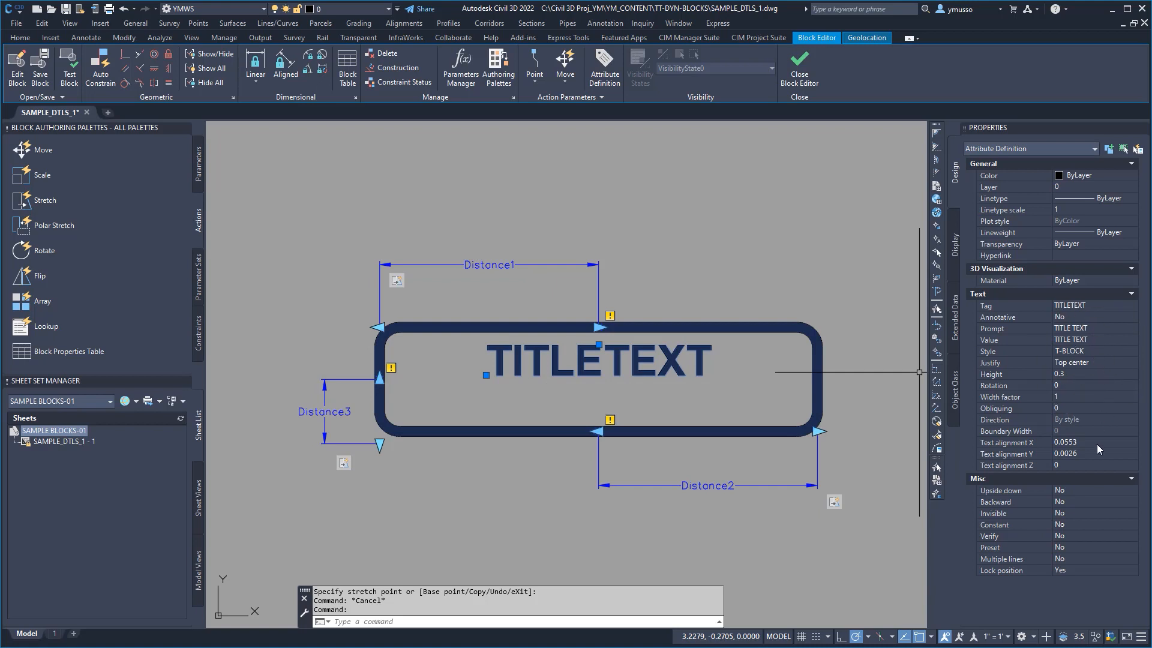
pyautogui.press('Escape')
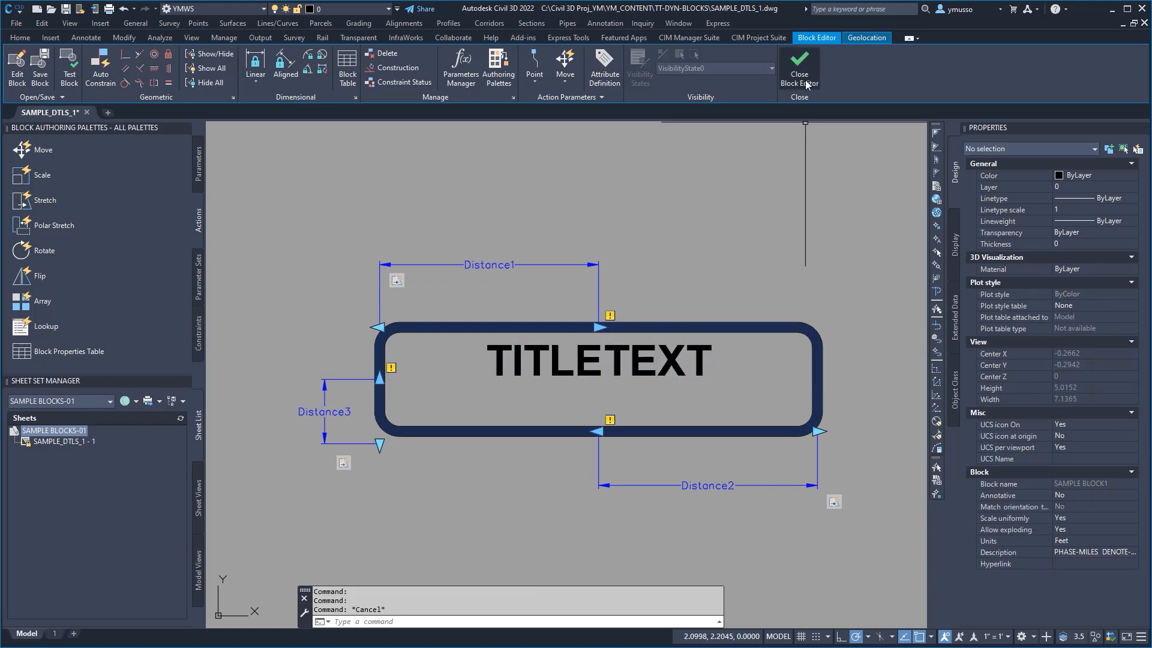
pyautogui.click(799, 69)
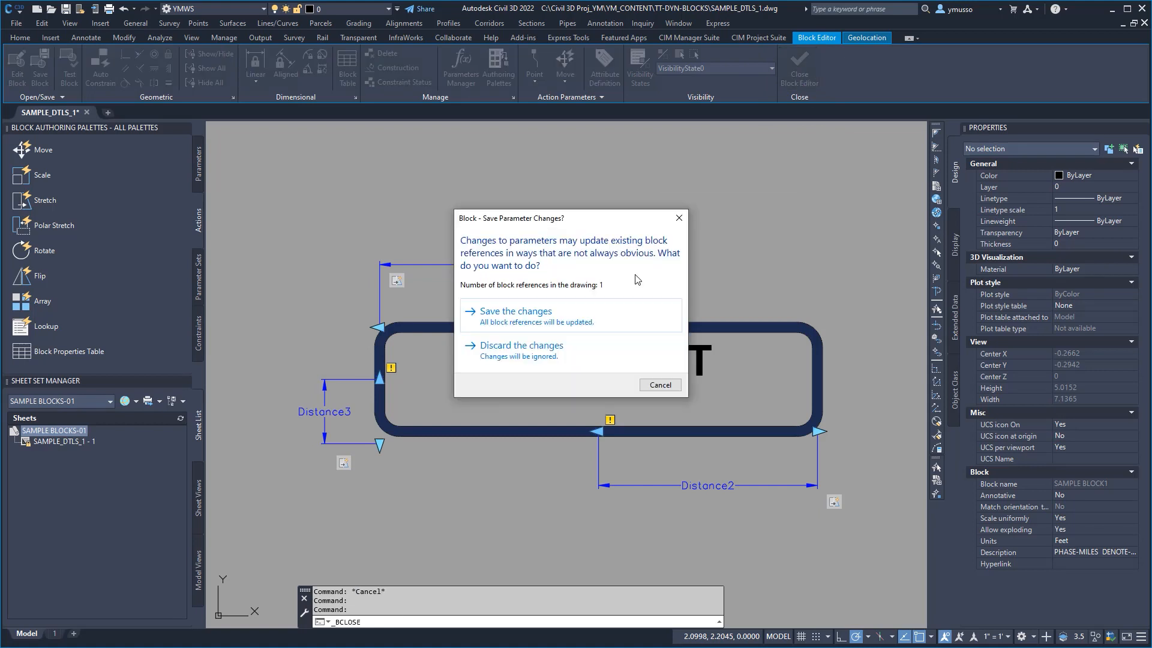
pyautogui.click(542, 322)
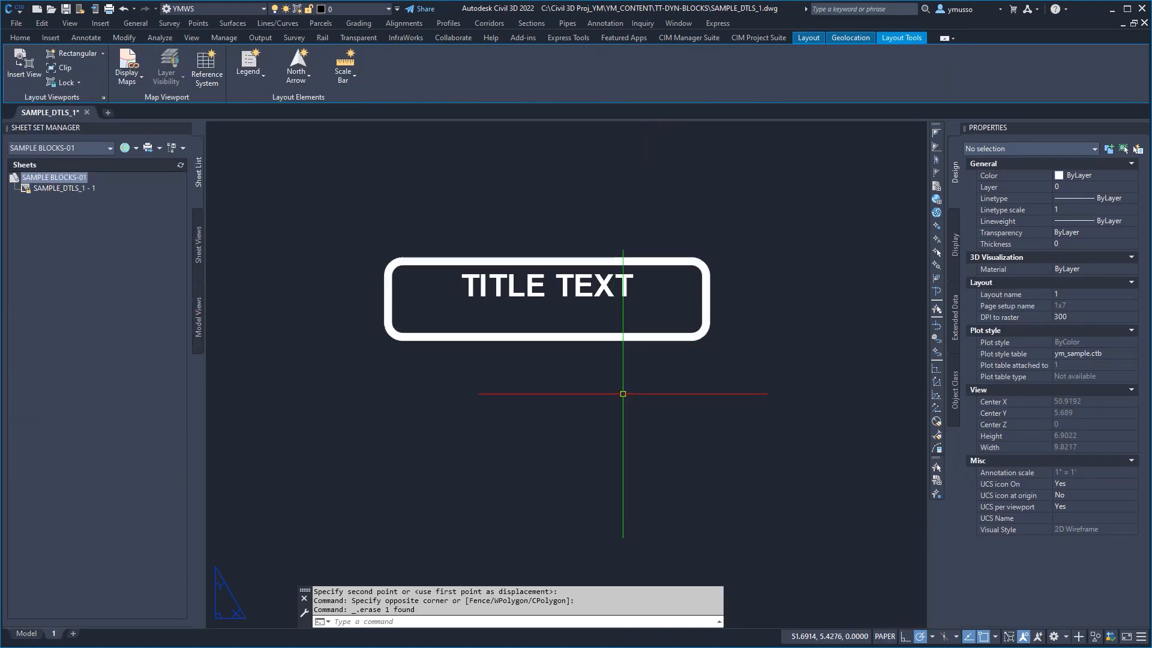
# Step: Stretch the TITLE TEXT stamp outward to about 1.91 for Distance3, 3.09 for Distance1 and 2.81 for Distance2
pyautogui.click(607, 337)
pyautogui.click(388, 345)
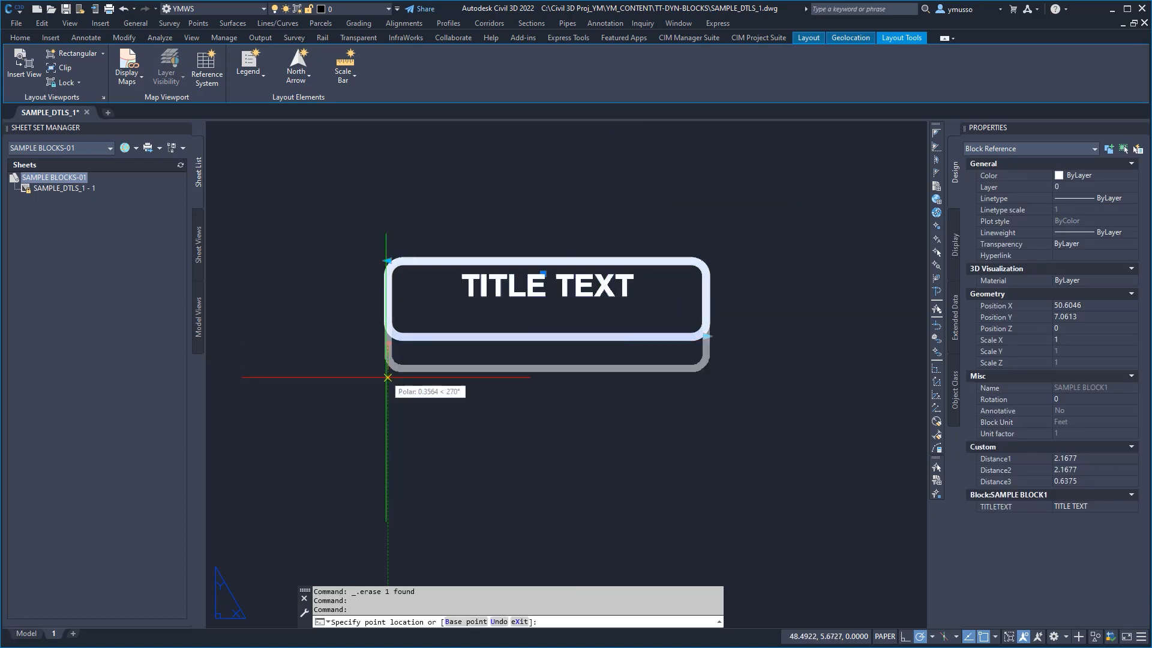
pyautogui.click(388, 439)
pyautogui.click(388, 260)
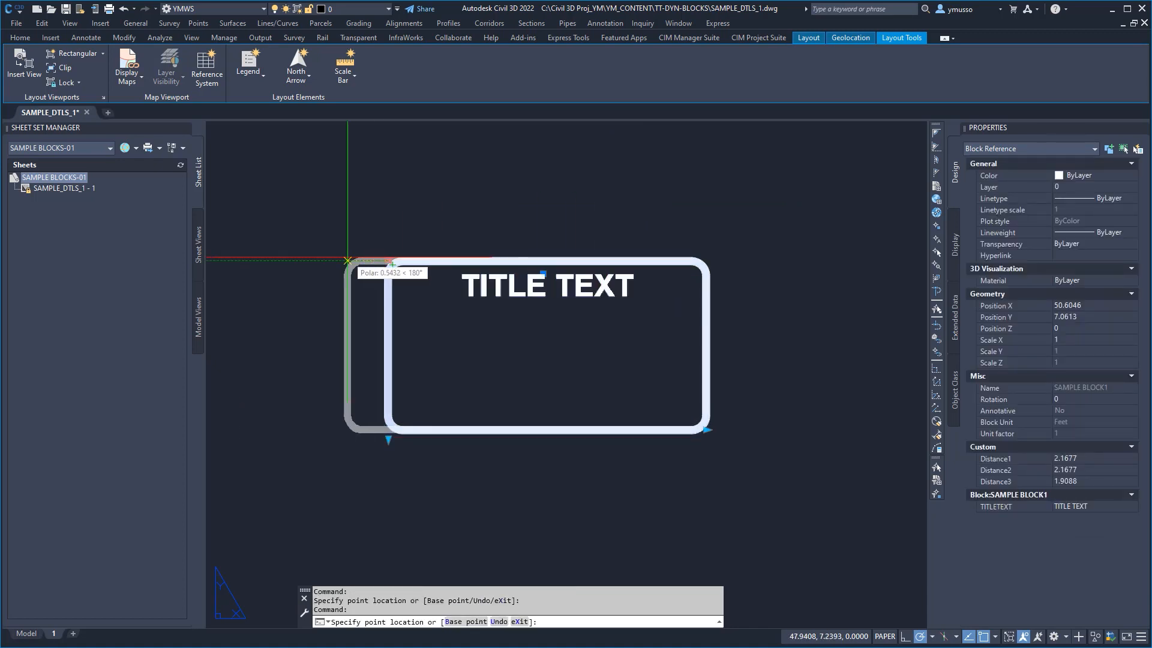
pyautogui.click(318, 260)
pyautogui.click(706, 429)
pyautogui.click(754, 429)
# Step: Shrink the TITLE TEXT stamp with its grips to about 0.64 for Distance3, 2.12 for Distance1 and 2.43 for Distance2
pyautogui.click(320, 438)
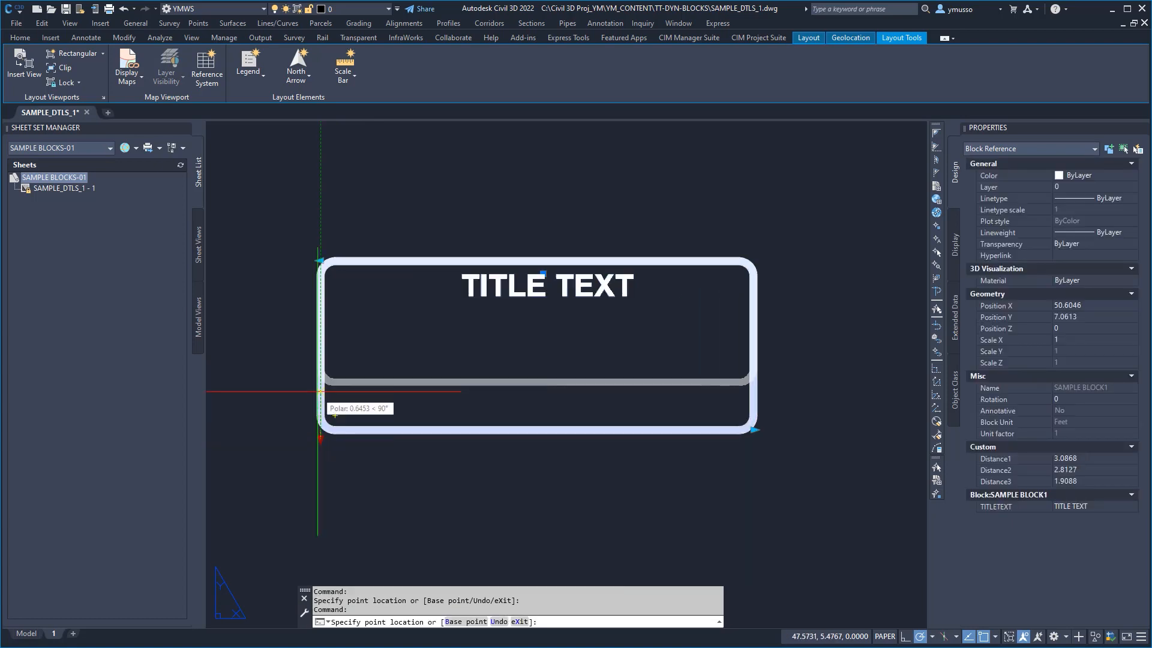
pyautogui.click(320, 336)
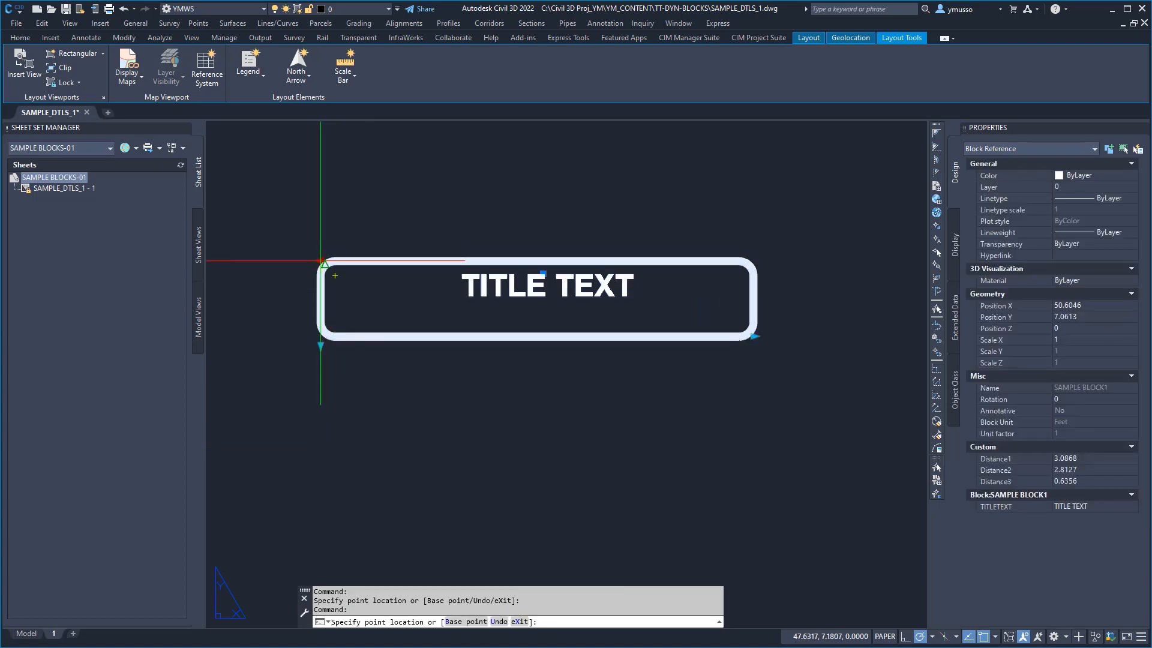
pyautogui.click(391, 262)
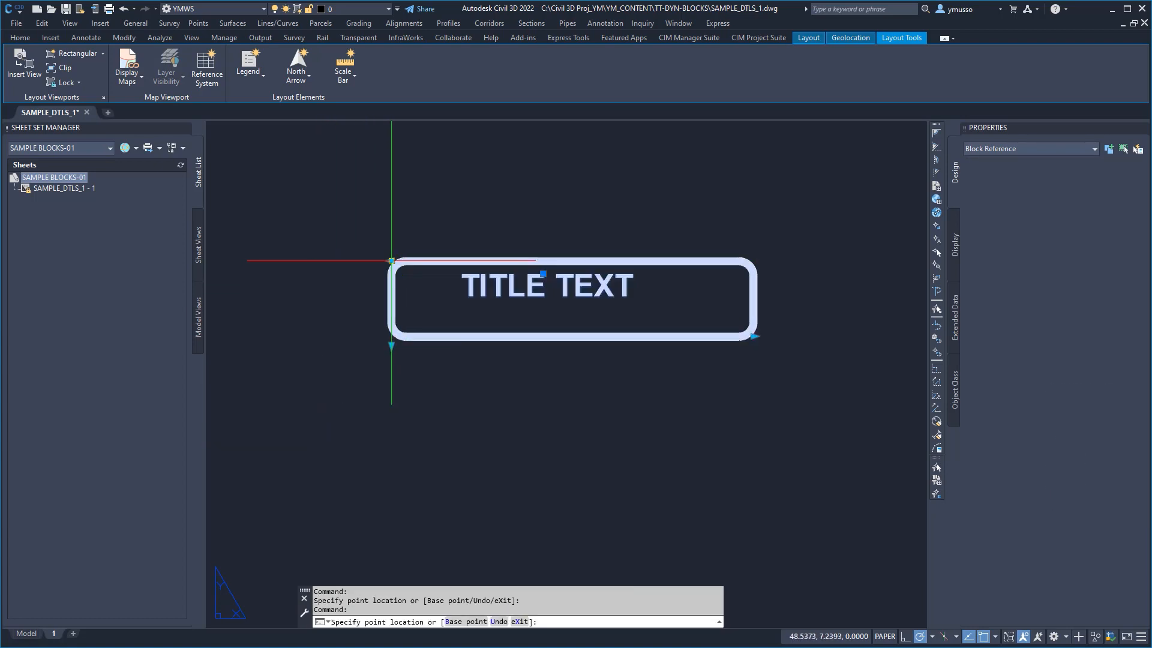
pyautogui.click(755, 336)
pyautogui.click(725, 336)
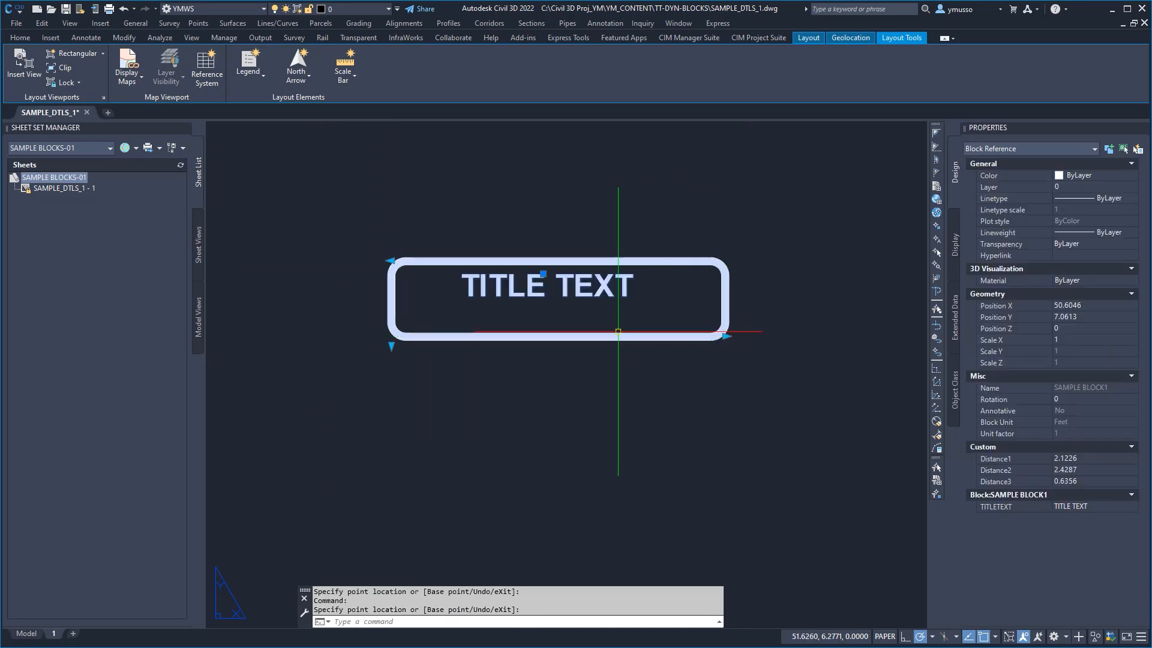
# Step: Set the stamp's TITLETEXT attribute value to COMPLETE
pyautogui.doubleClick(617, 334)
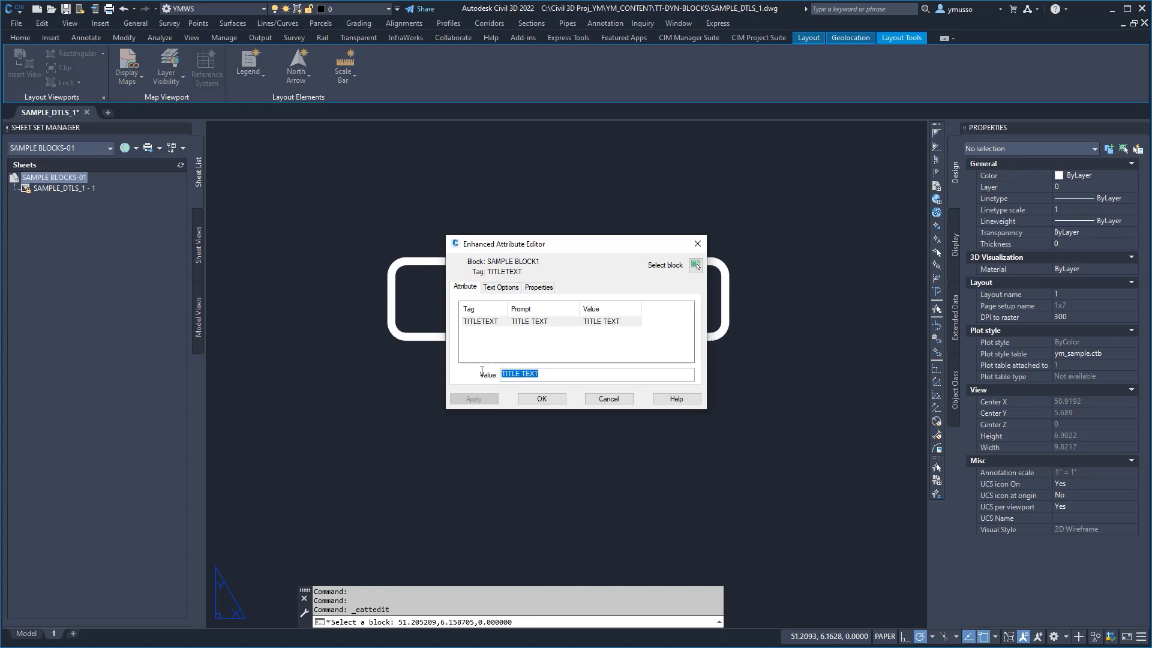
pyautogui.write('COMPLATE')
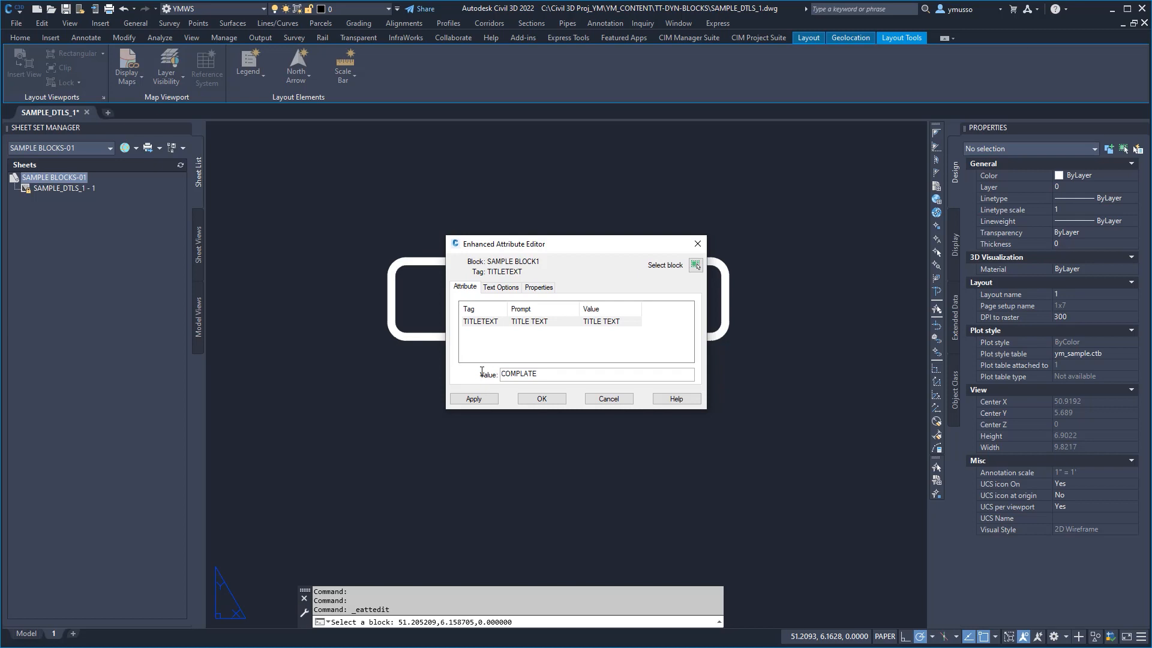
pyautogui.click(542, 398)
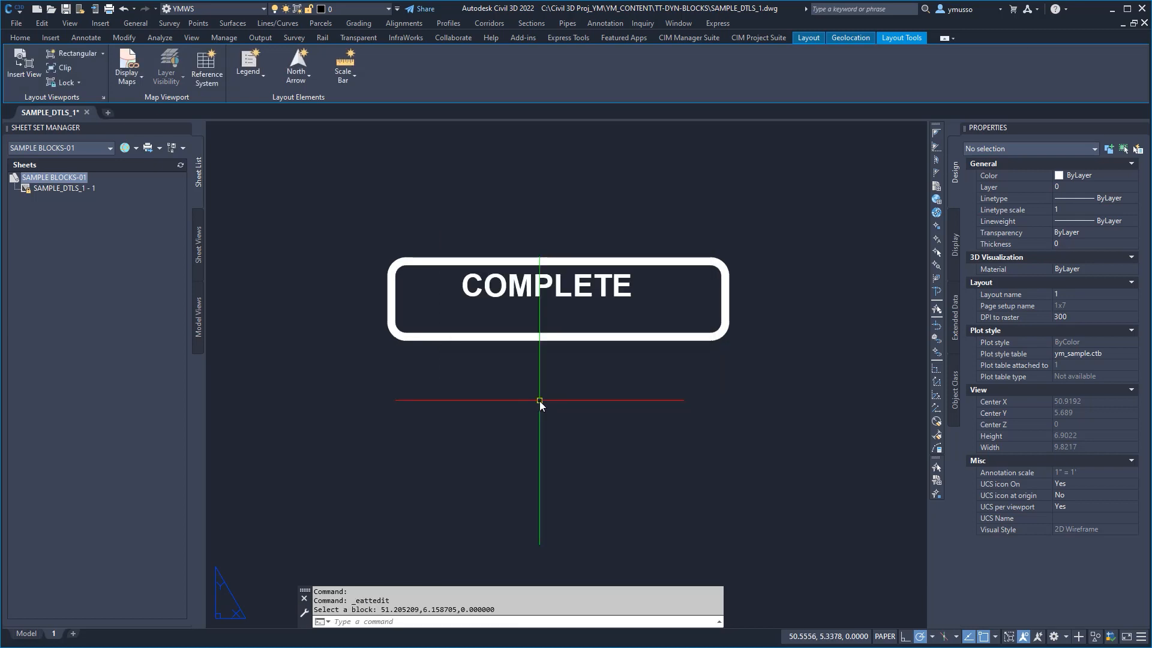
# Step: Move the existing stamp with the field text down to just above the COMPLETE stamp
pyautogui.scroll(-2, 540, 401)
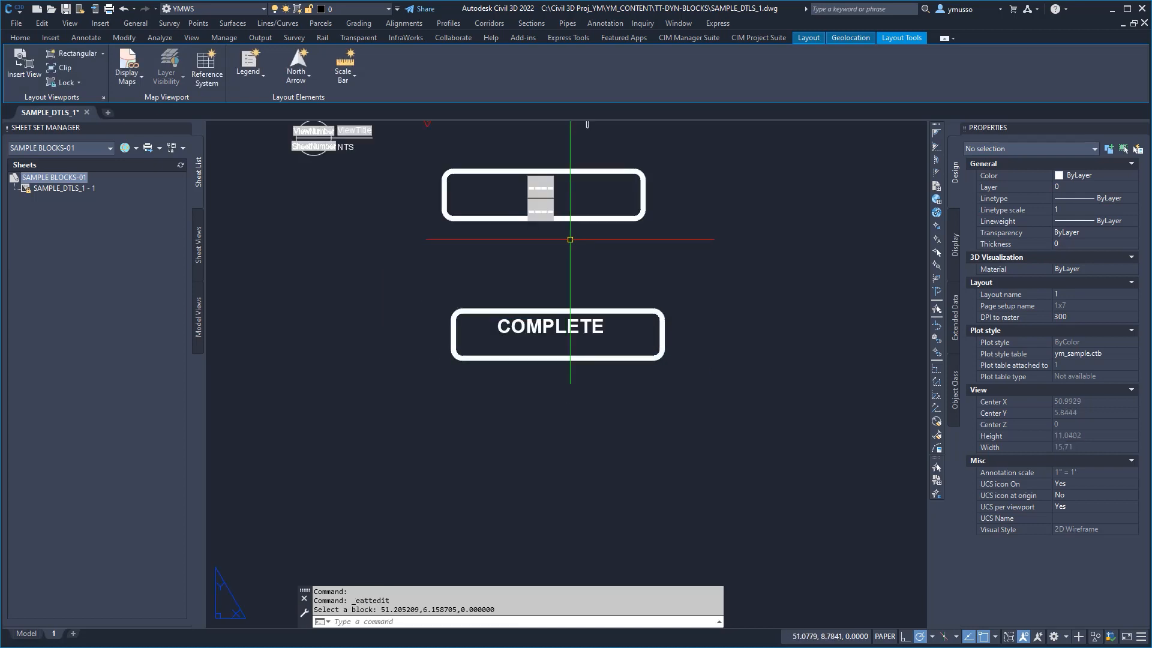
pyautogui.write('m')
pyautogui.press('space')
pyautogui.click(605, 239)
pyautogui.click(573, 207)
pyautogui.press('space')
pyautogui.click(677, 241)
pyautogui.click(689, 309)
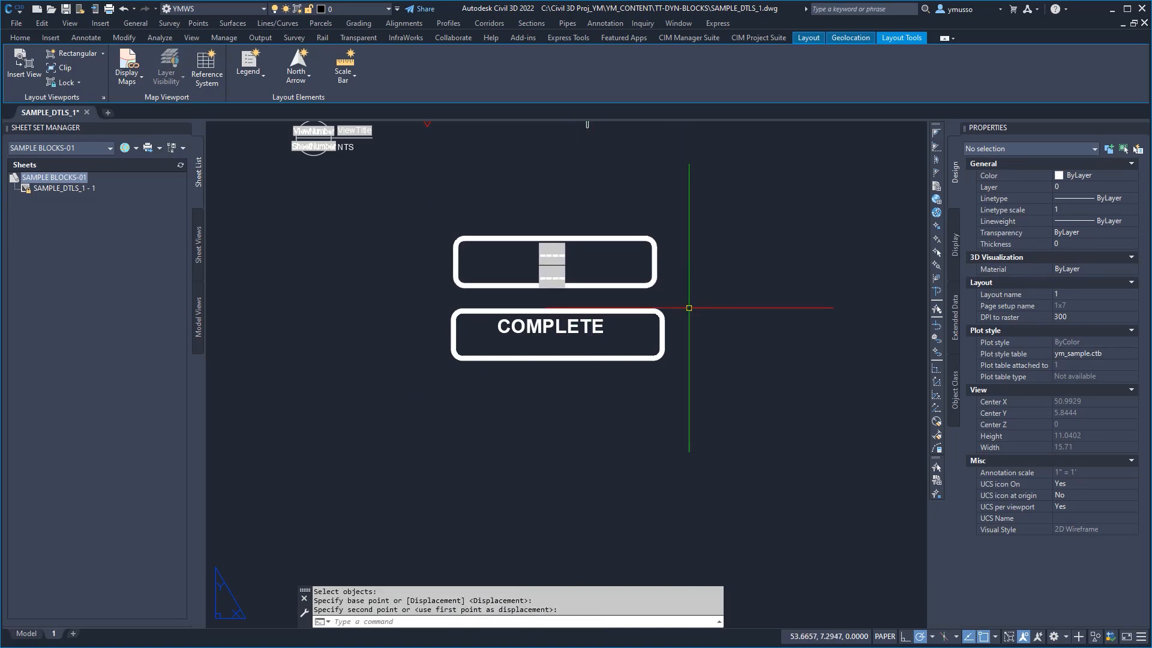
pyautogui.press('Escape')
pyautogui.press('Escape')
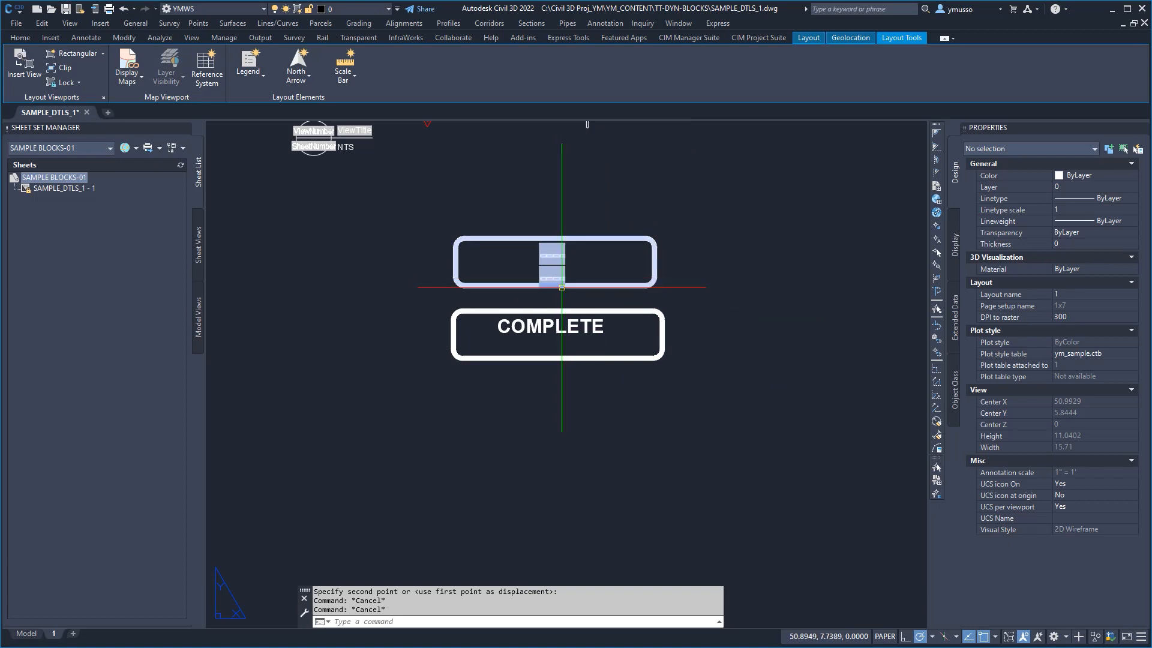
# Step: Inspect the sheet set project phase field behind the upper stamp's COMPLETIONSTAMP attribute, leaving it unedited
pyautogui.doubleClick(574, 288)
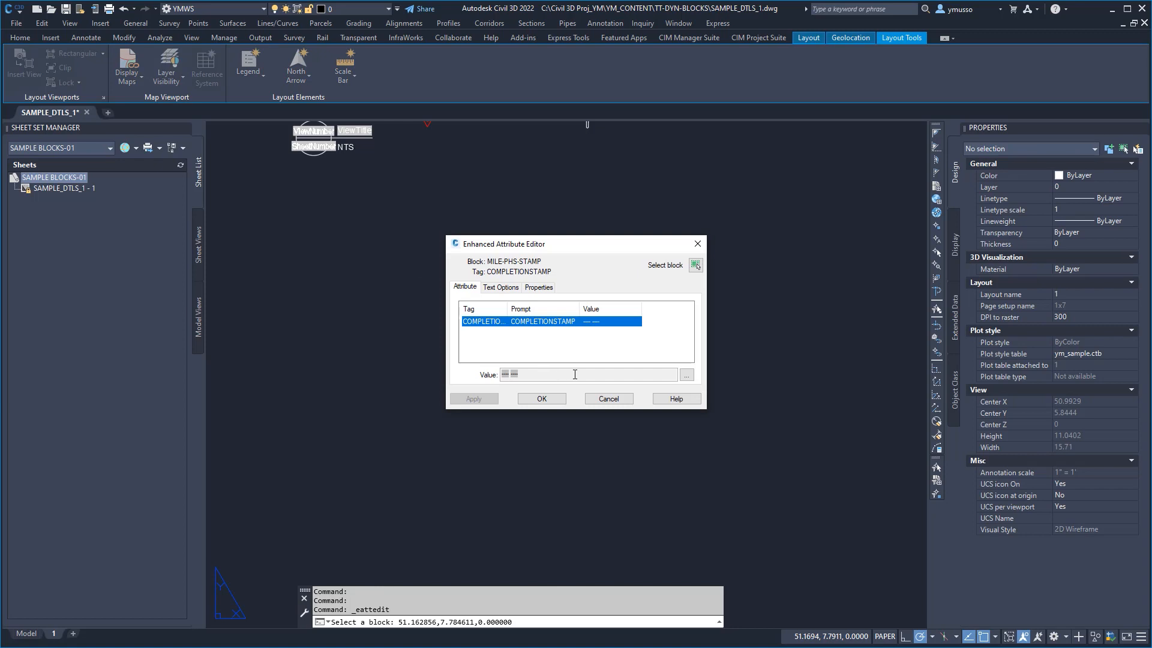
pyautogui.click(686, 374)
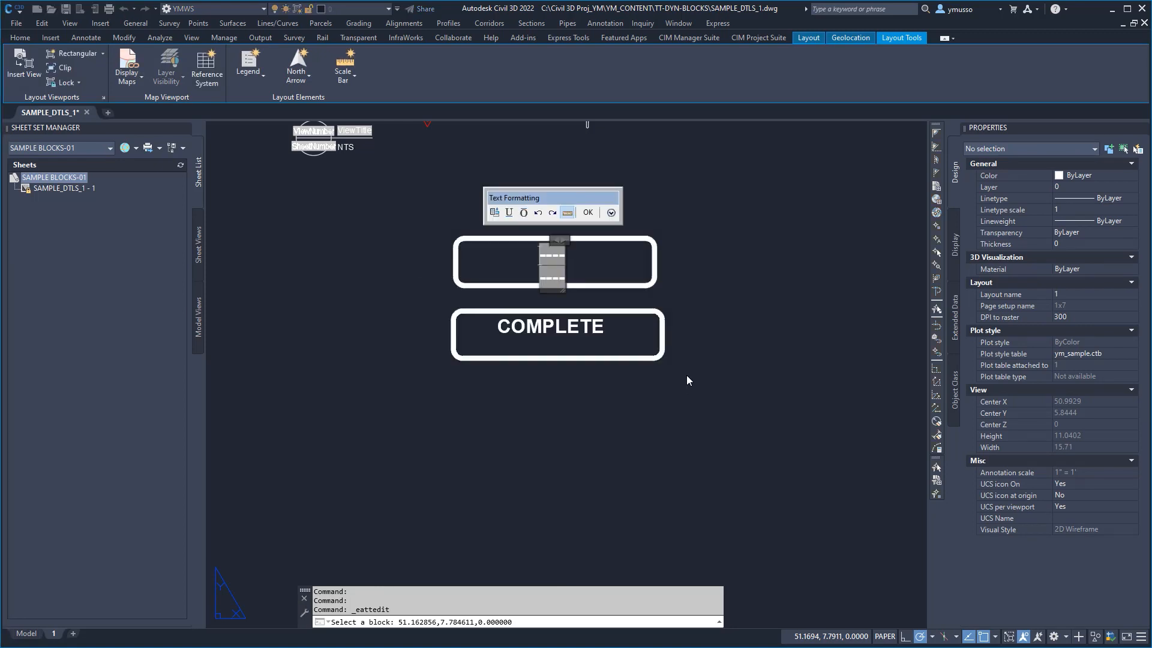
pyautogui.doubleClick(557, 256)
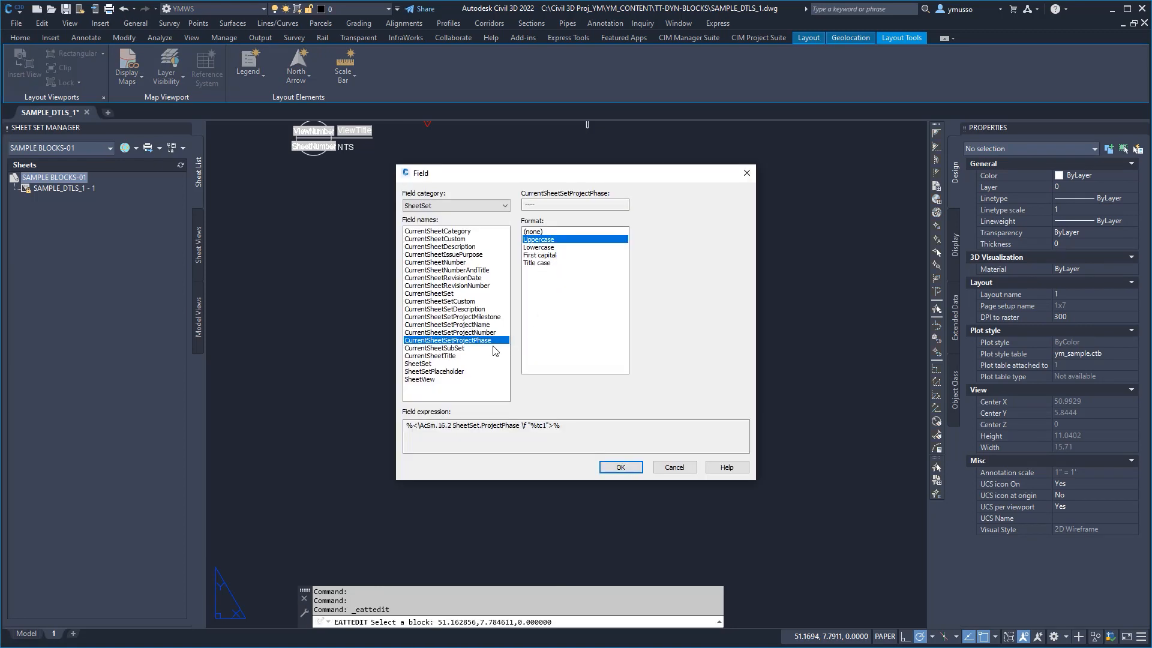
pyautogui.click(484, 344)
pyautogui.click(673, 466)
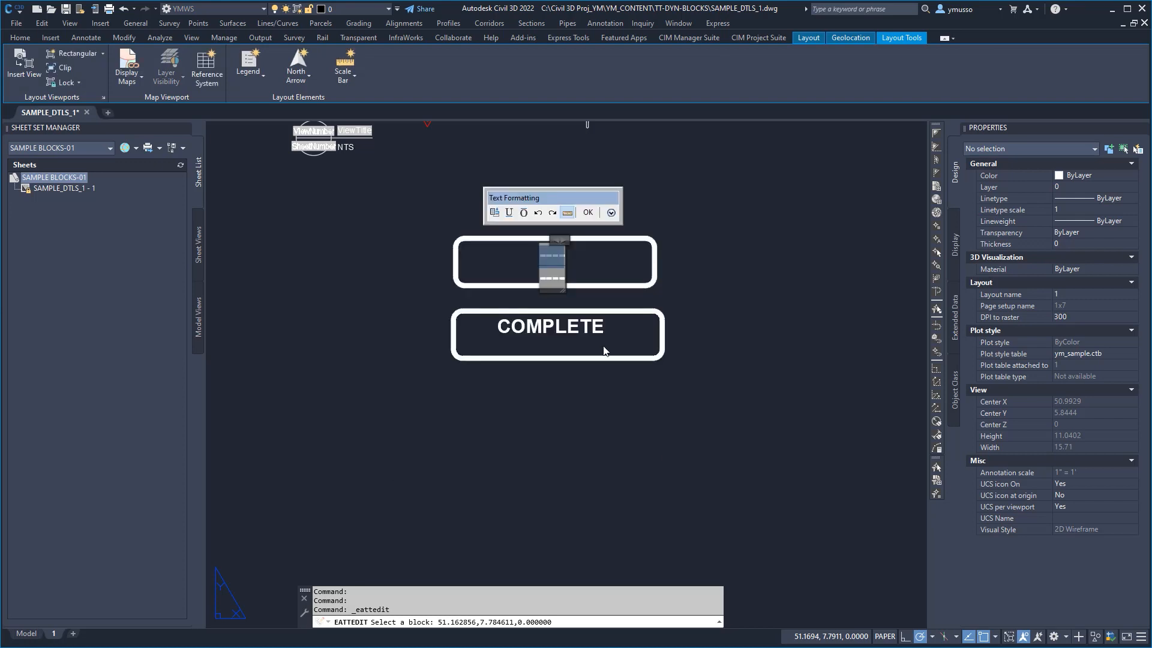
pyautogui.click(588, 212)
pyautogui.click(615, 398)
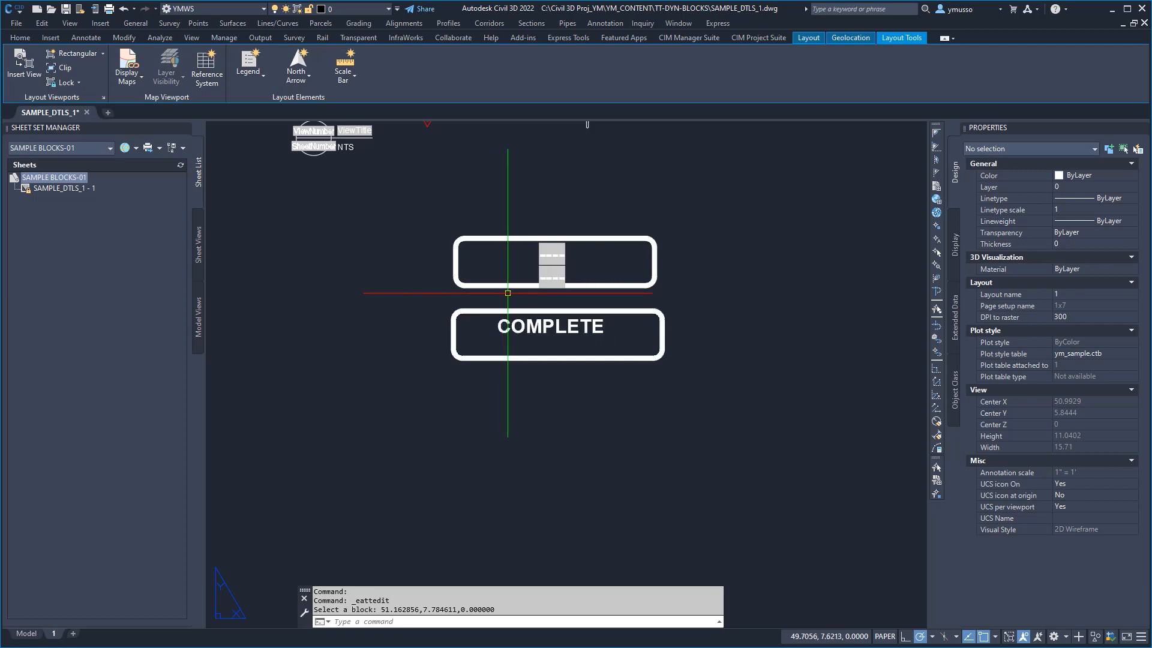
# Step: Set the SAMPLE BLOCKS-01 sheet set's project phase to 50%SUBMITTAL and project milestone to SEPT 2021, and regenerate the layout
pyautogui.rightClick(71, 179)
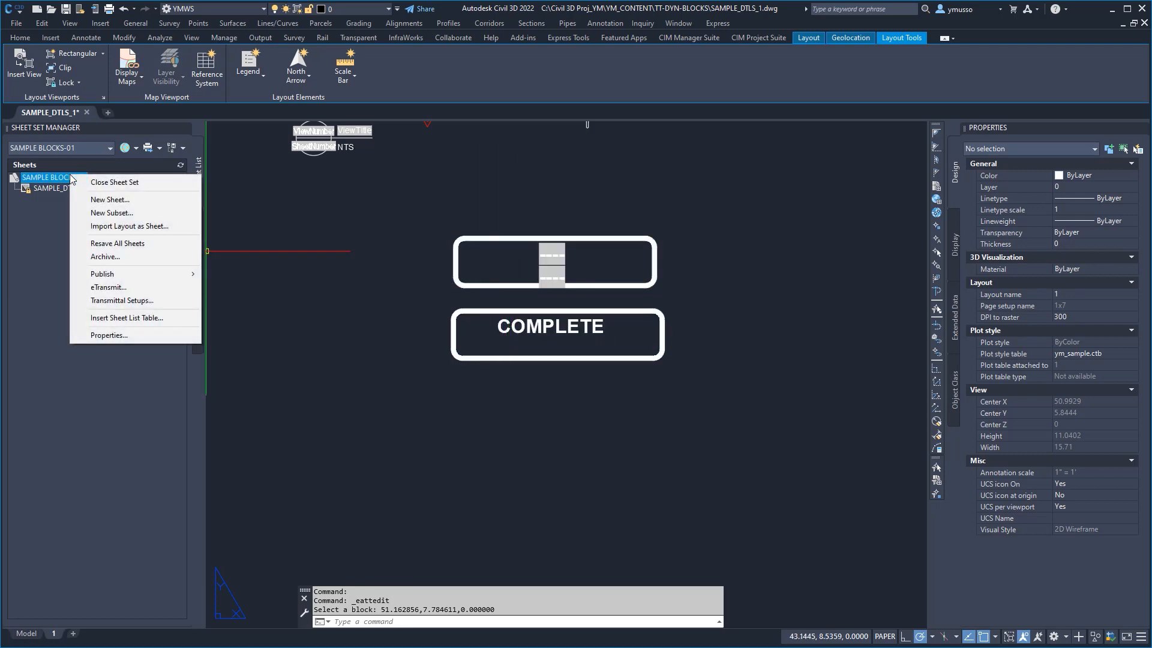
pyautogui.click(127, 336)
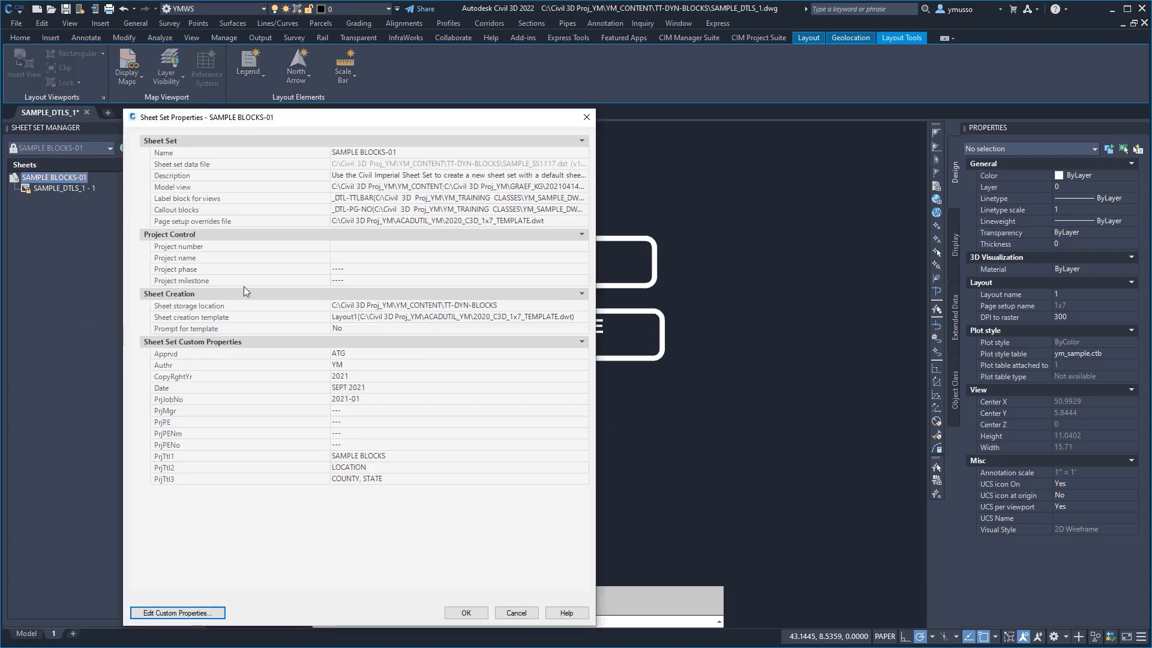
pyautogui.click(360, 269)
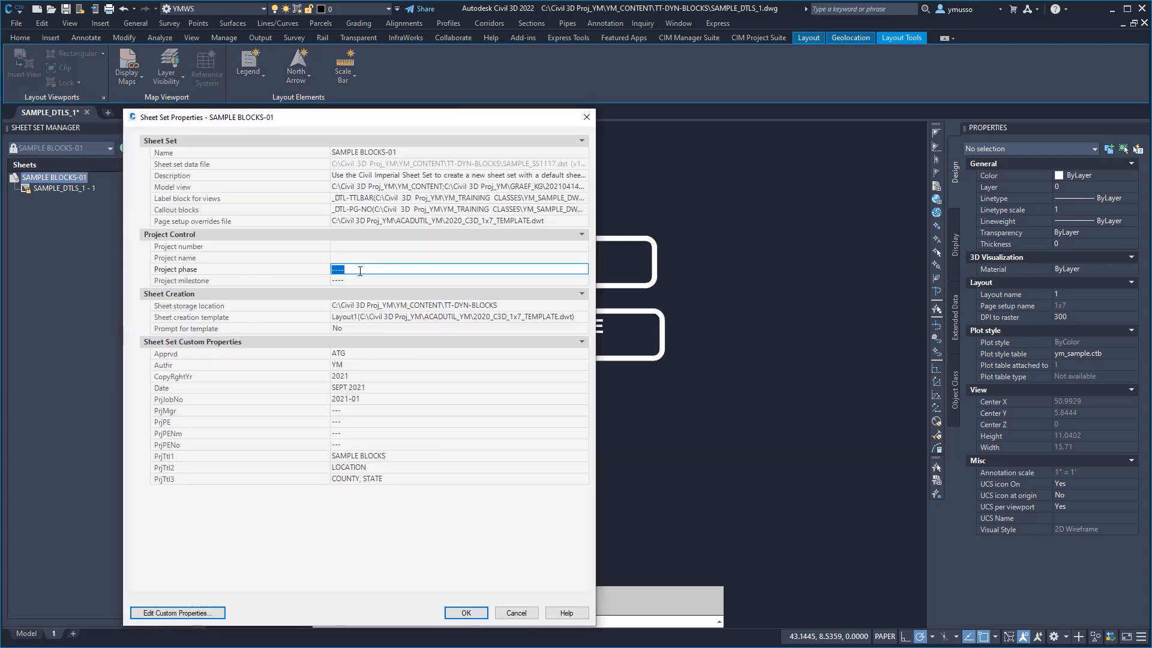
pyautogui.write('50%SUBMITTAL')
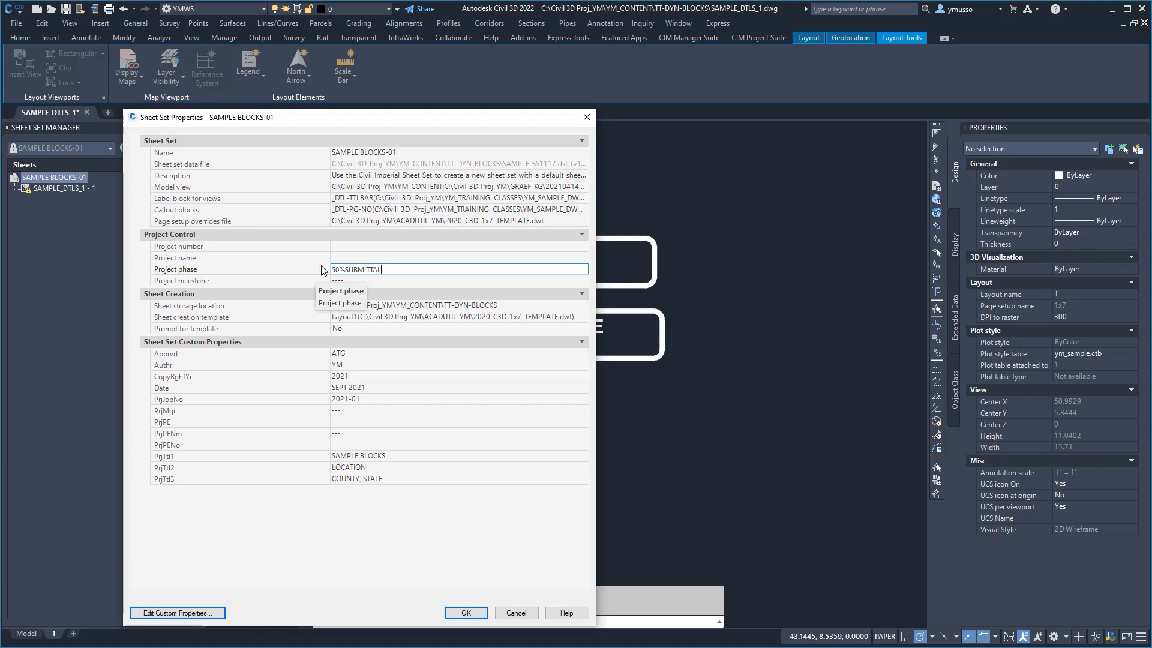
pyautogui.click(345, 280)
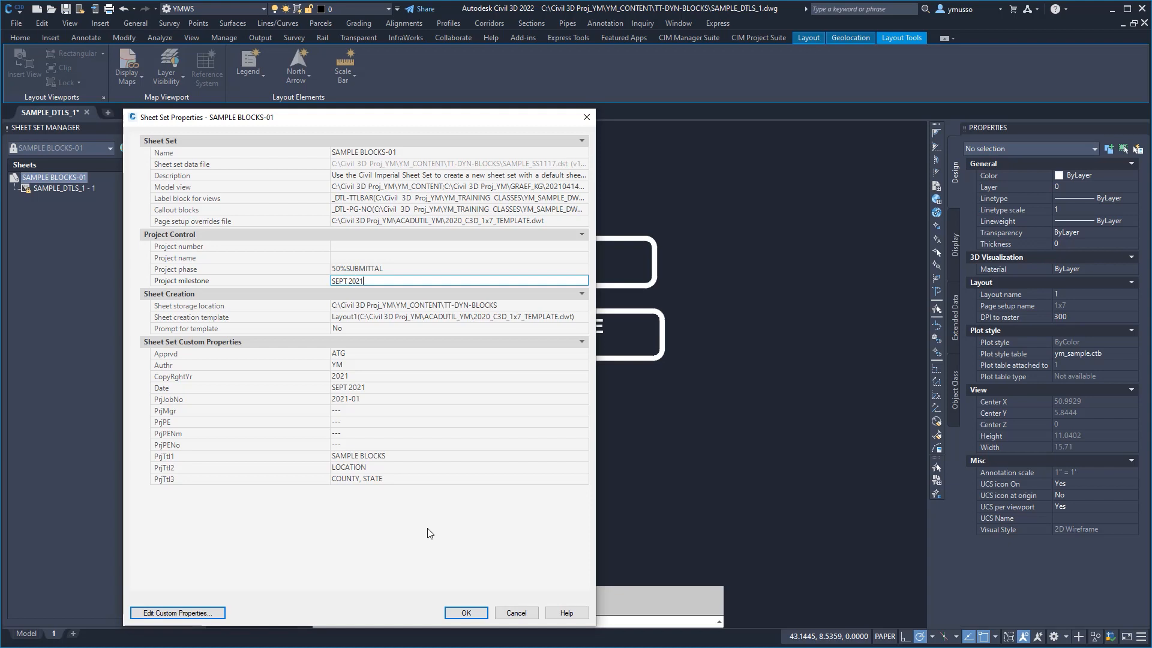
pyautogui.click(464, 612)
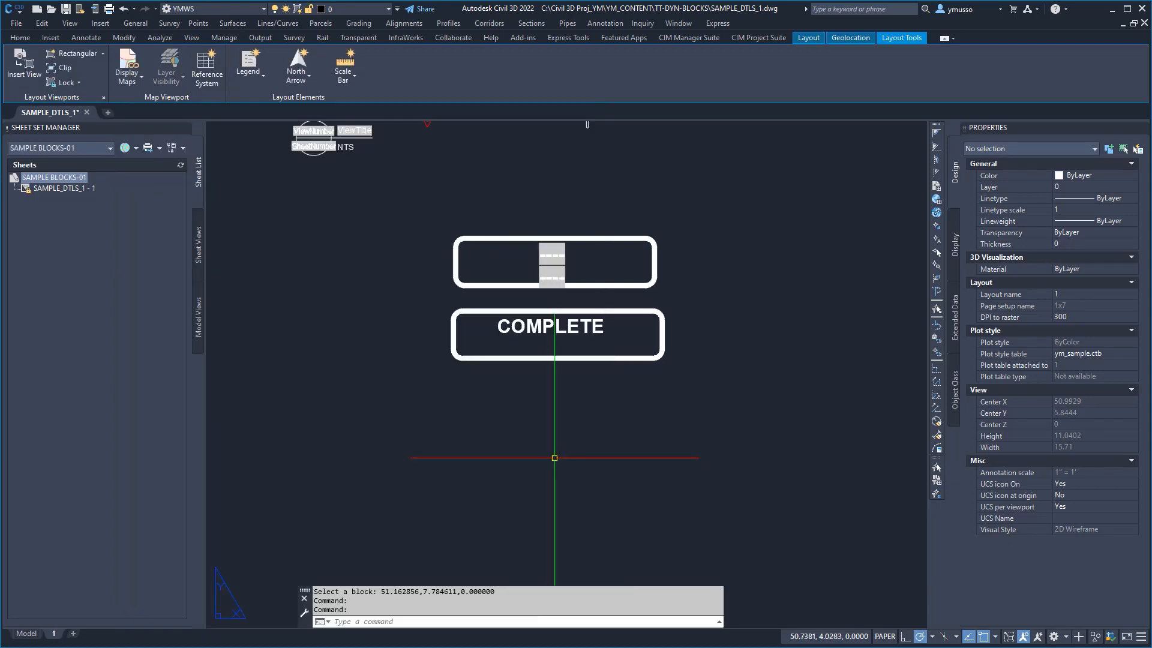
pyautogui.write('REA')
pyautogui.press('Return')
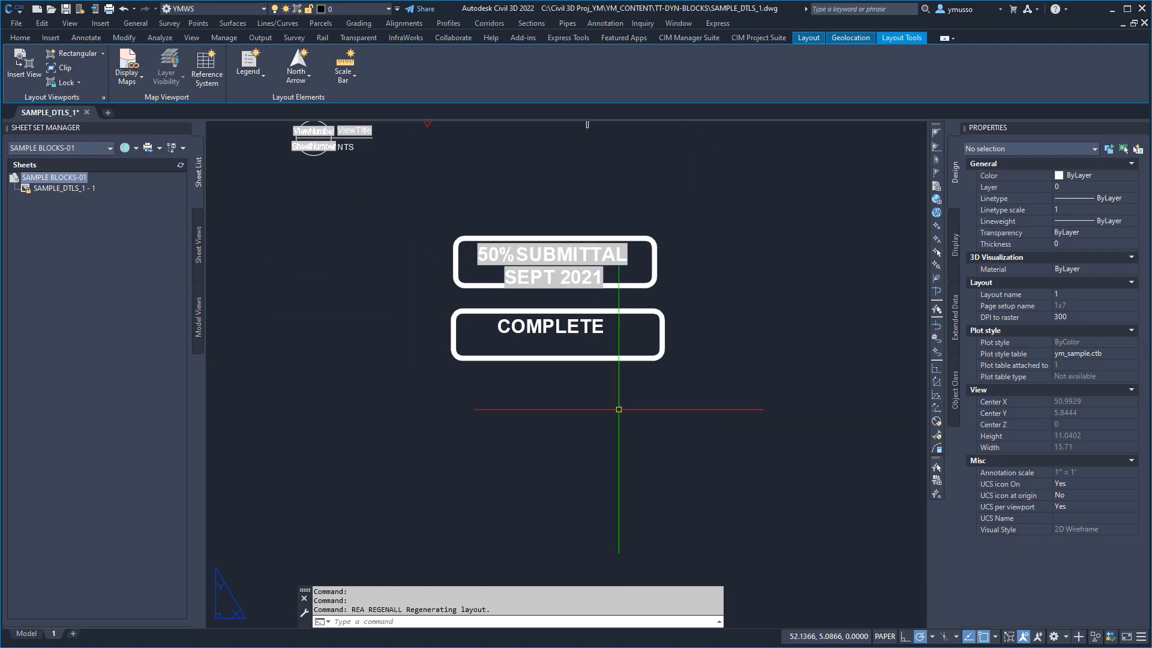
# Step: Move the field-based stamp onto the border sheet, just above the sheet title box in the lower-right corner of the frame
pyautogui.write('M')
pyautogui.press('Return')
pyautogui.click(652, 267)
pyautogui.press('Return')
pyautogui.click(628, 275)
pyautogui.scroll(-5, 646, 275)
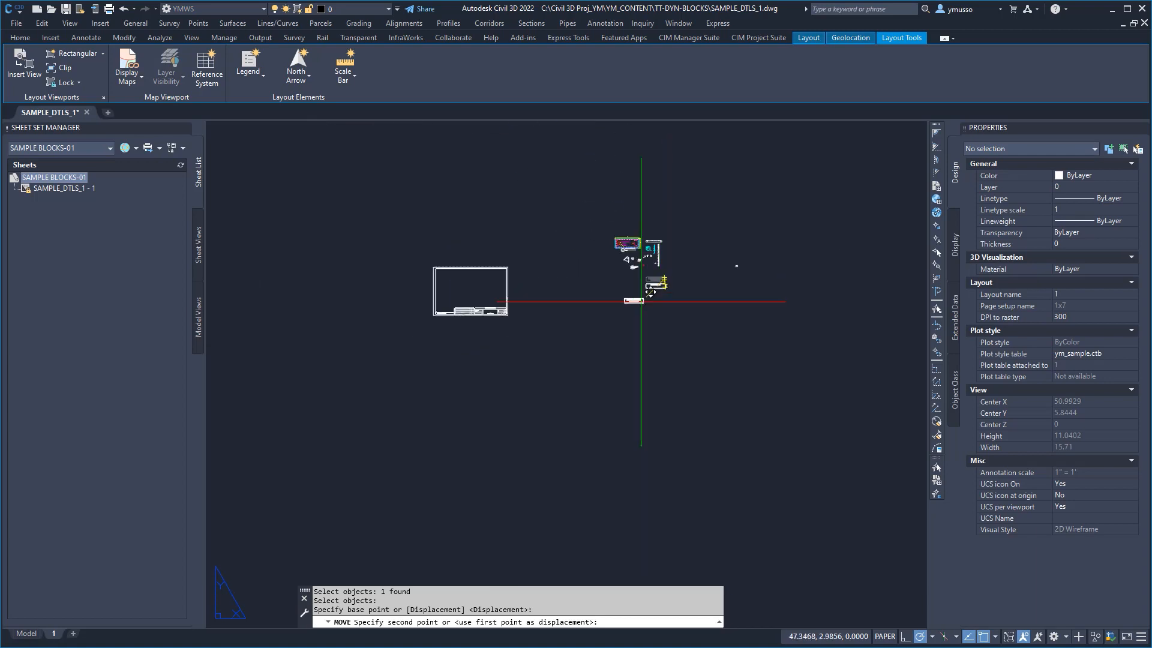
pyautogui.scroll(3, 516, 306)
pyautogui.click(516, 314)
pyautogui.moveTo(584, 352); pyautogui.dragTo(808, 478, button='middle')
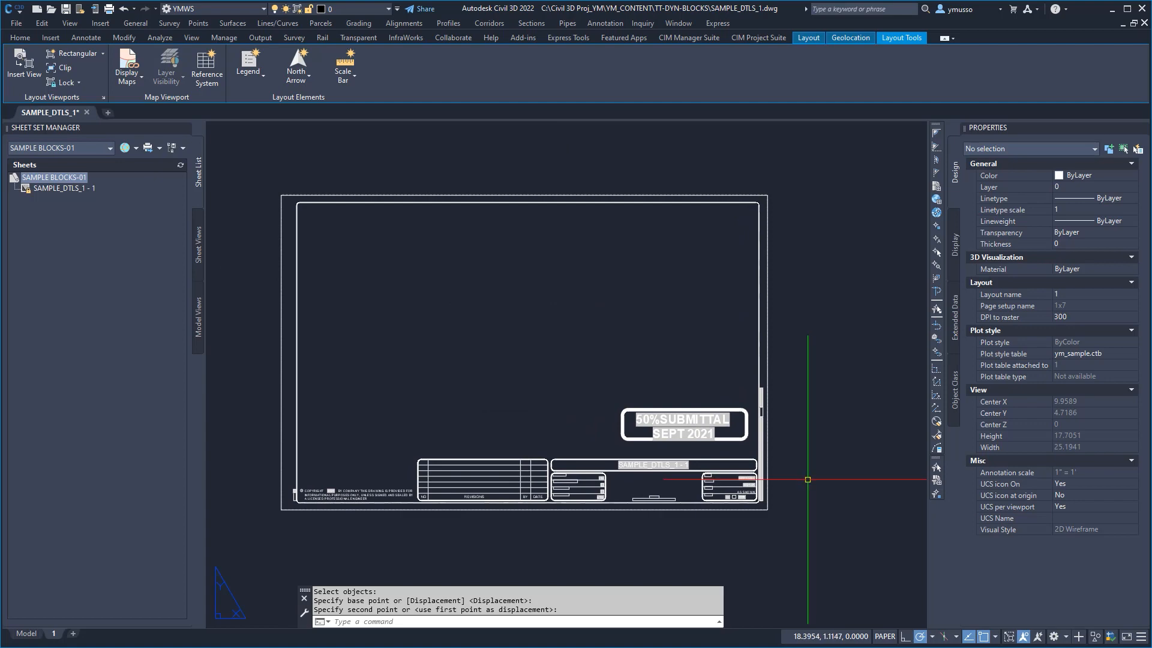